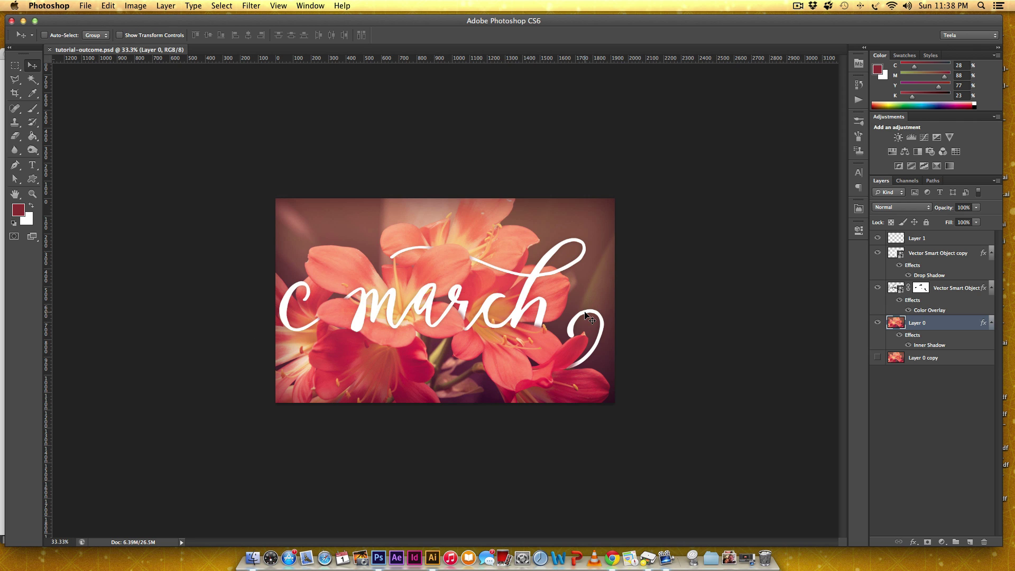
View march-vector.ai in Illustrator, return to the Photoshop artwork, then bring up the flower photo's Pexels page
{"action": "left_click", "coordinate": [433, 558]}
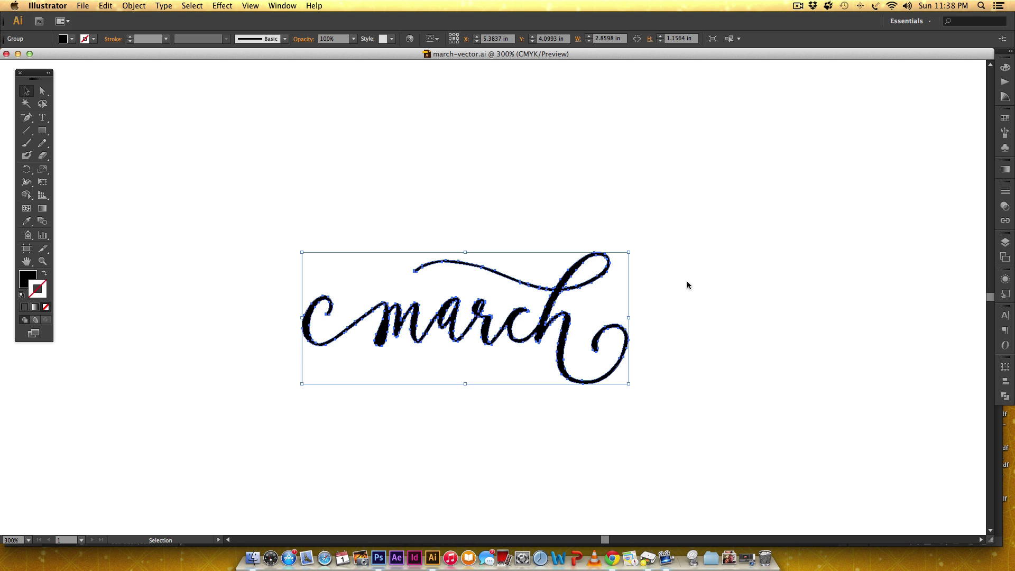
{"action": "left_click", "coordinate": [378, 557]}
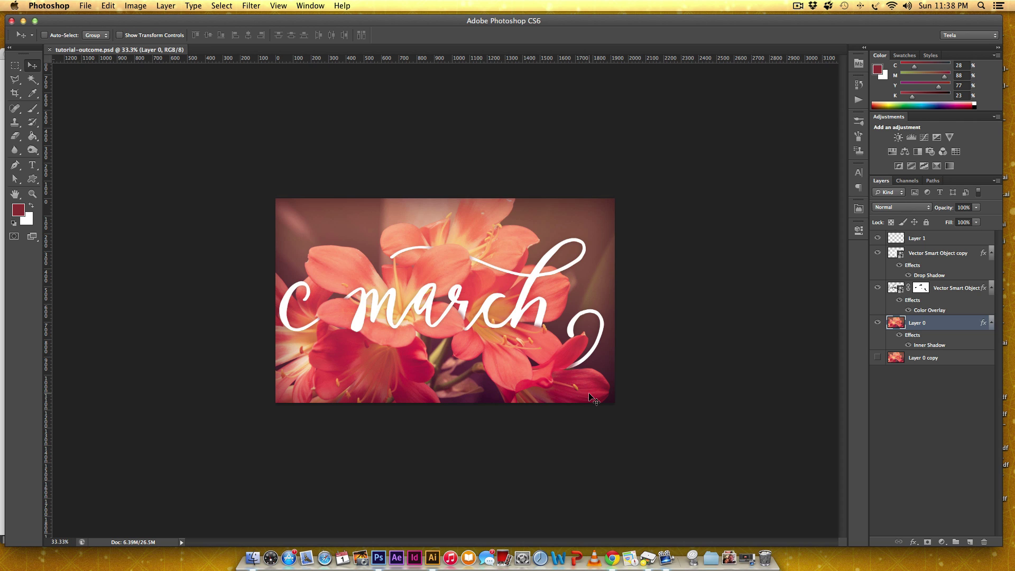
{"action": "key", "text": "super+Tab"}
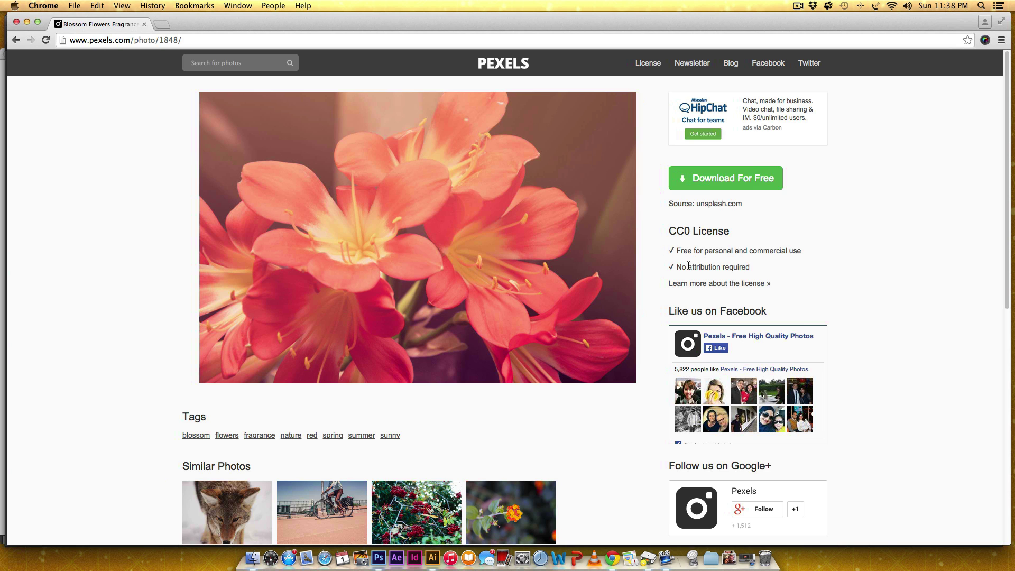
Download the full-size blossom flowers photo from Pexels and drag it into Photoshop
{"action": "left_click", "coordinate": [760, 183]}
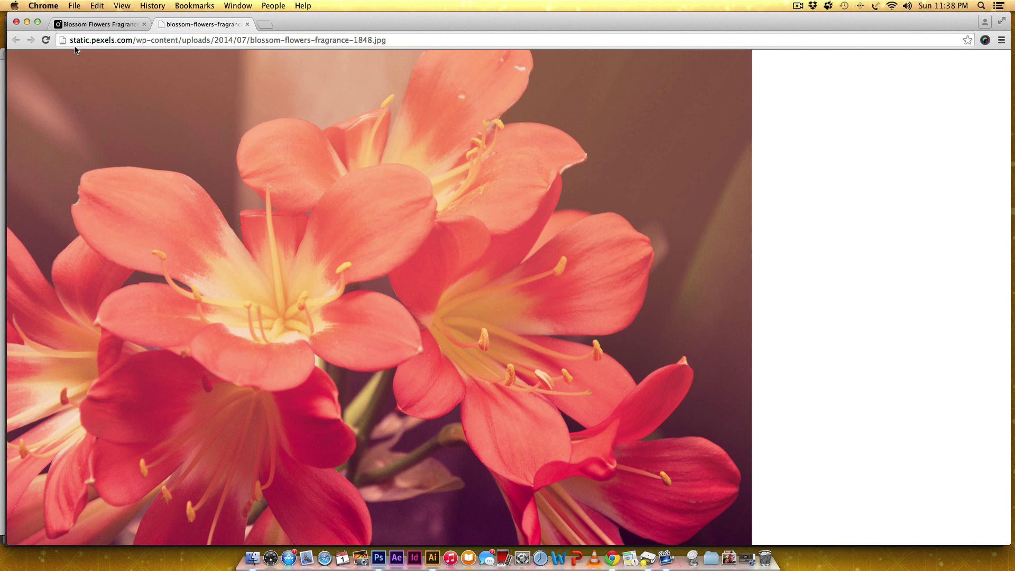
{"action": "left_click", "coordinate": [92, 25]}
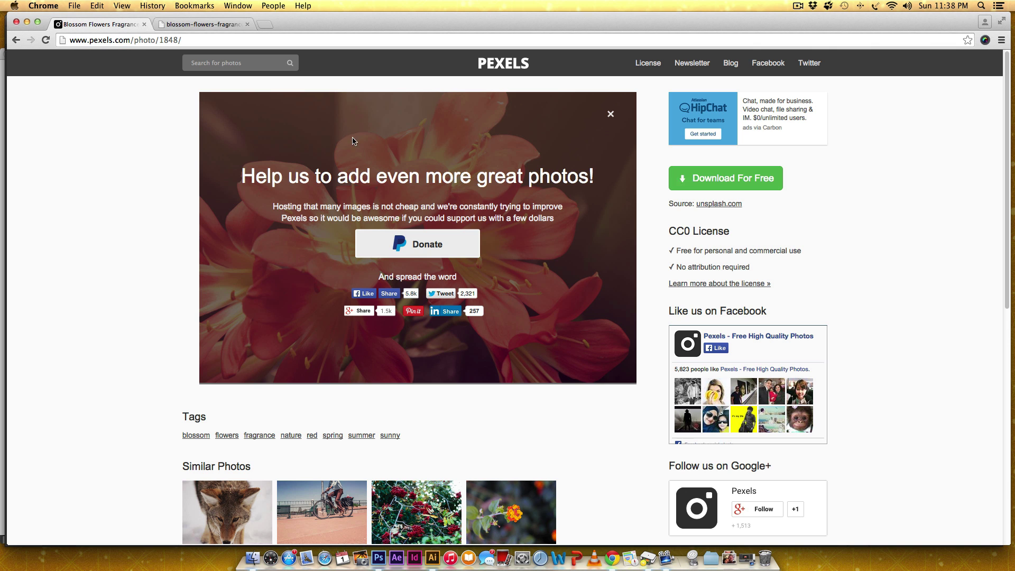
{"action": "left_click", "coordinate": [208, 24]}
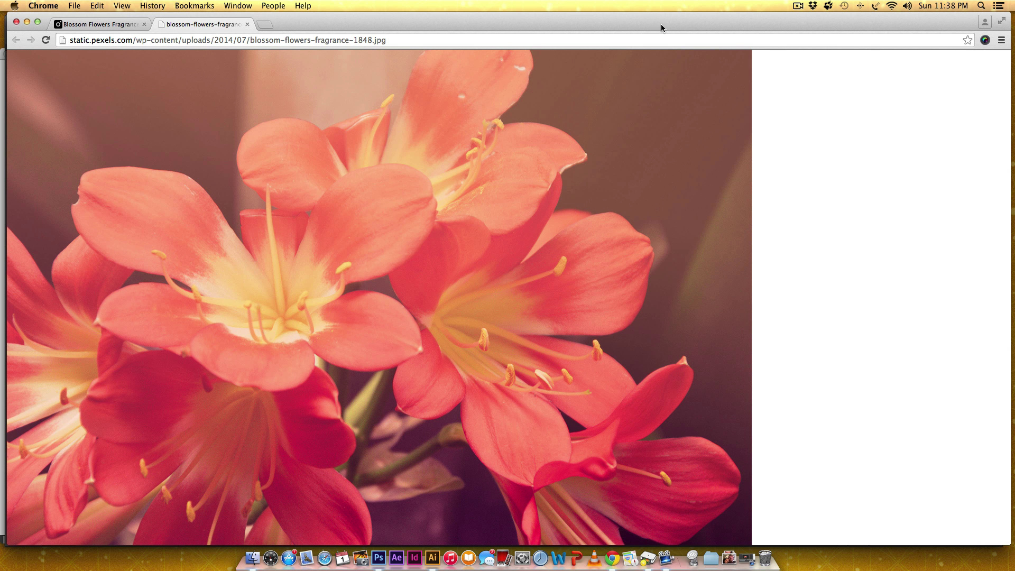
{"action": "left_click_drag", "start_coordinate": [661, 24], "coordinate": [762, 23]}
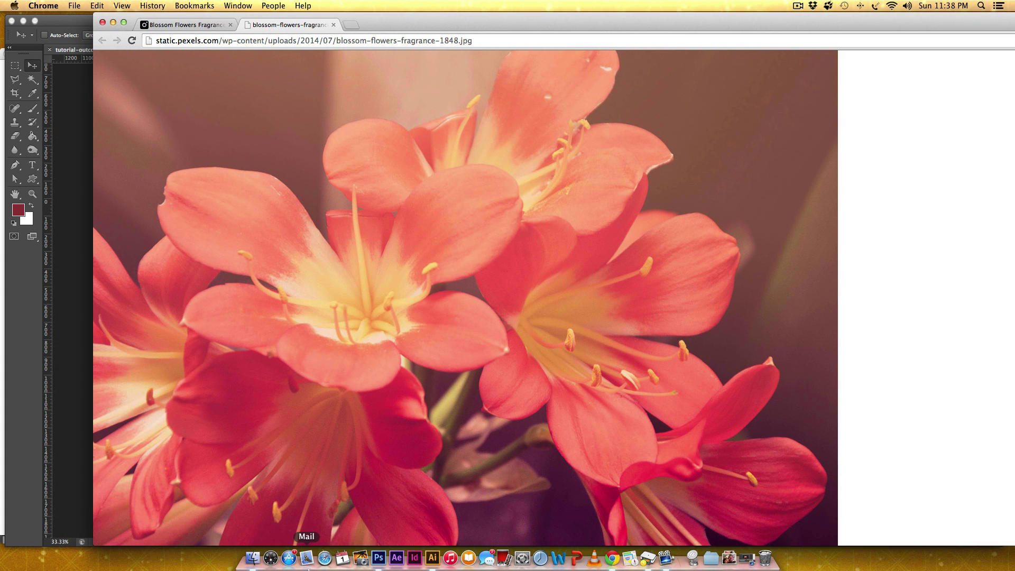
{"action": "left_click_drag", "start_coordinate": [435, 465], "coordinate": [638, 356]}
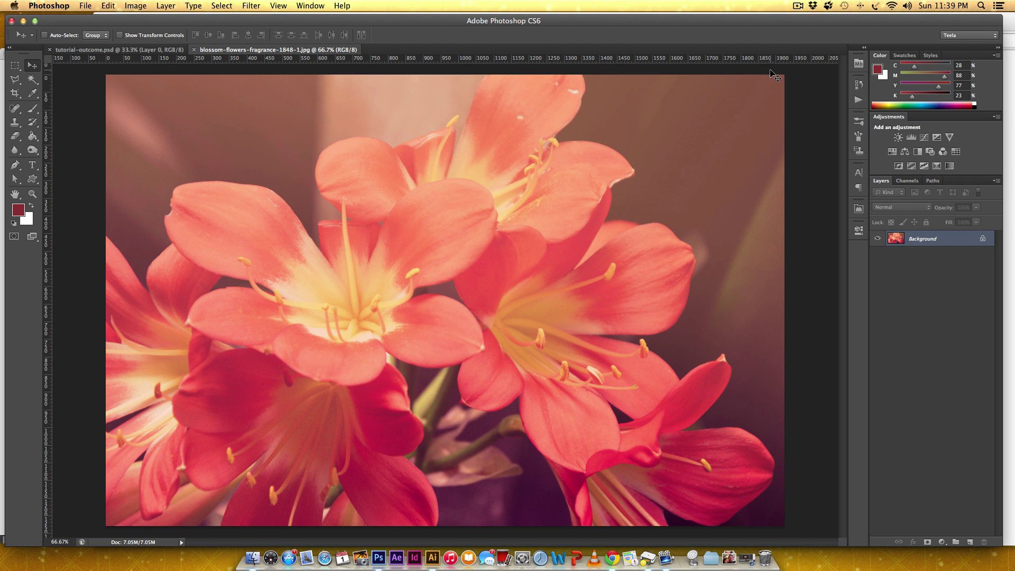
Zoom the flower photo to 33.3%, copy the march lettering from Illustrator, and paste it into Photoshop
{"action": "key", "text": "super+minus"}
{"action": "key", "text": "super+minus"}
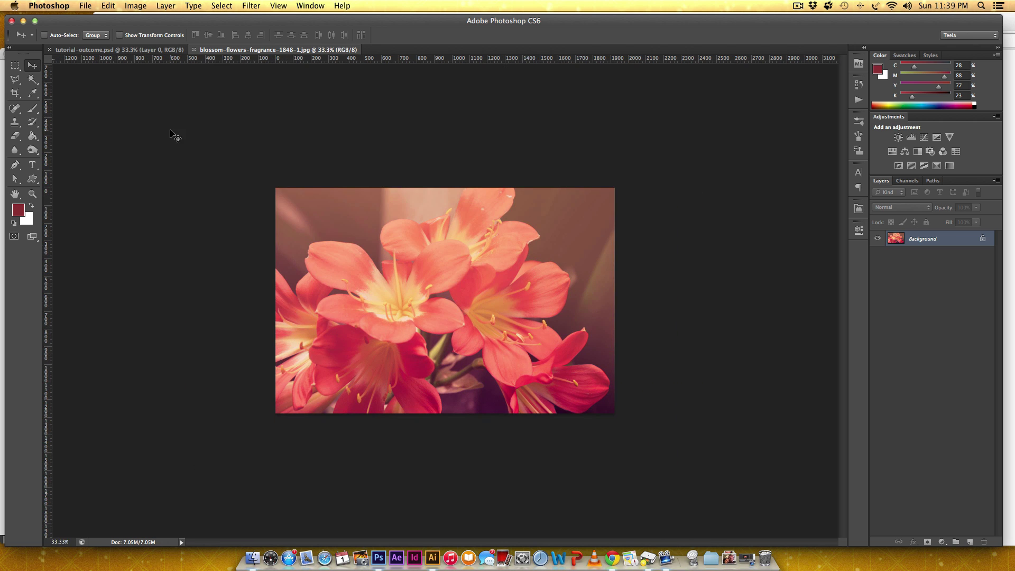
{"action": "left_click", "coordinate": [432, 559]}
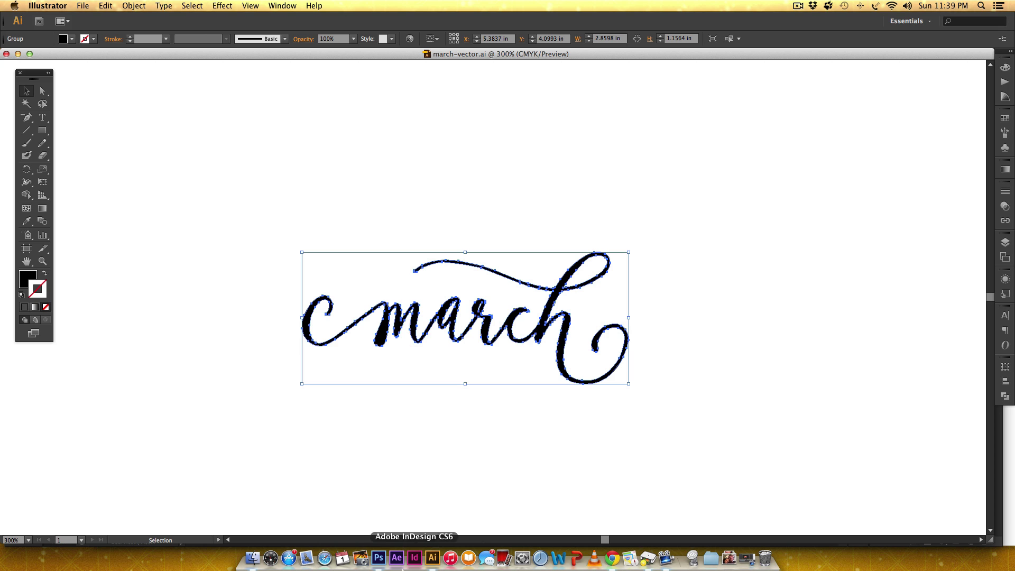
{"action": "left_click", "coordinate": [378, 557]}
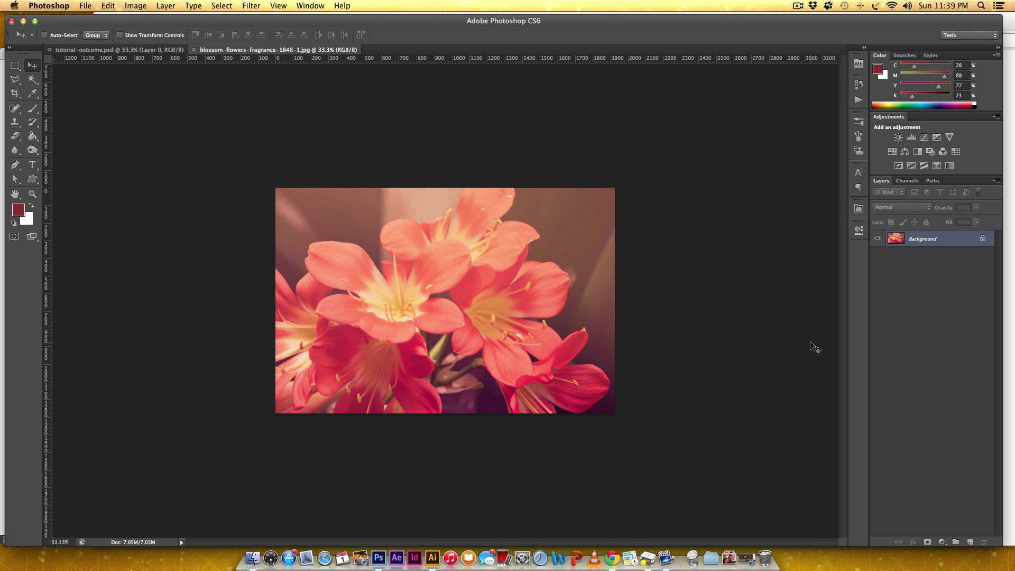
{"action": "key", "text": "super+v"}
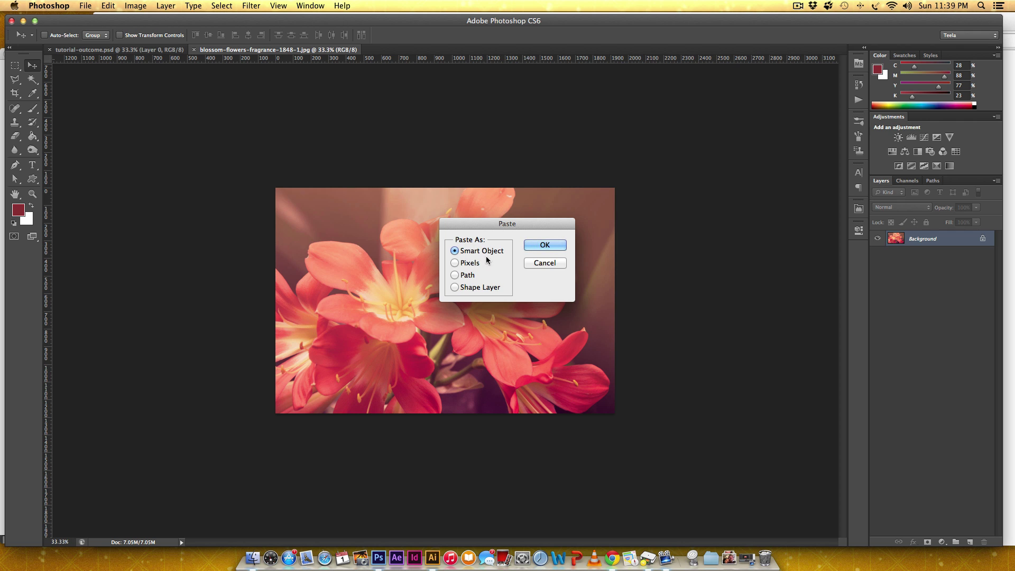
Accept pasting the march lettering as a Smart Object and zoom to 50%
{"action": "left_click", "coordinate": [546, 246]}
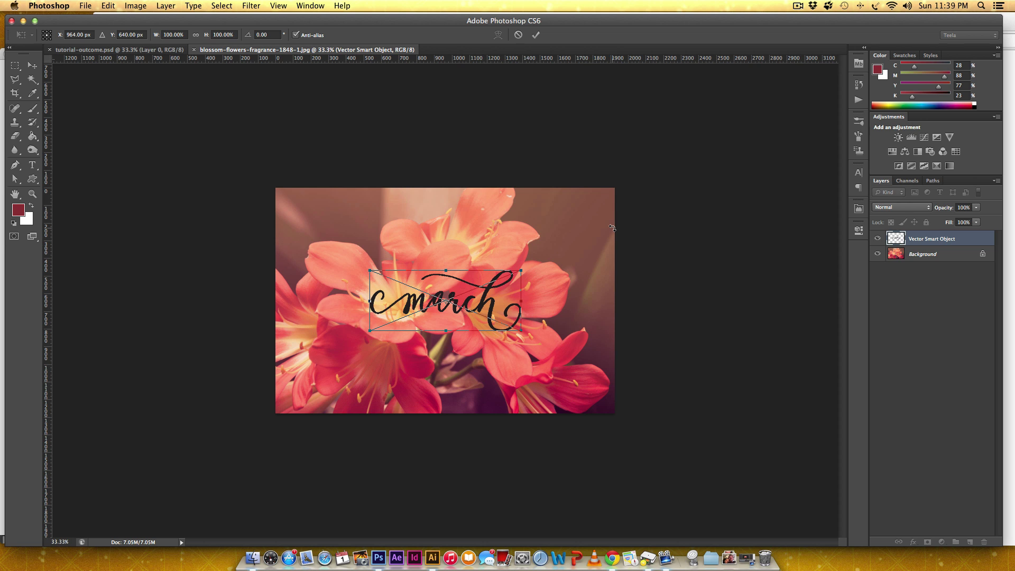
{"action": "key", "text": "super+equal"}
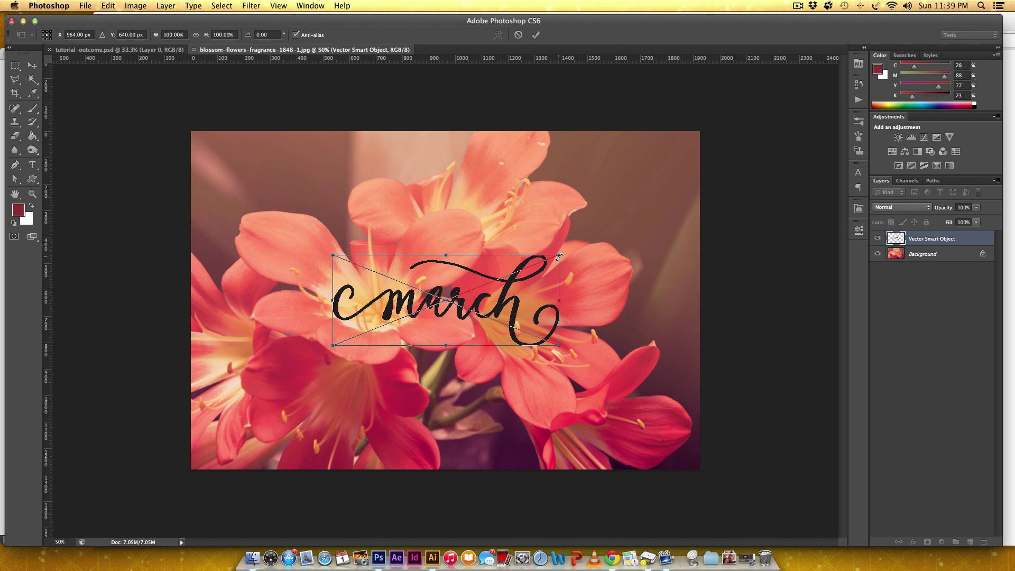
Scale the march lettering to about 198% and shift it across the flowers
{"action": "left_click_drag", "start_coordinate": [558, 256], "coordinate": [786, 136]}
{"action": "left_click_drag", "start_coordinate": [644, 241], "coordinate": [542, 275]}
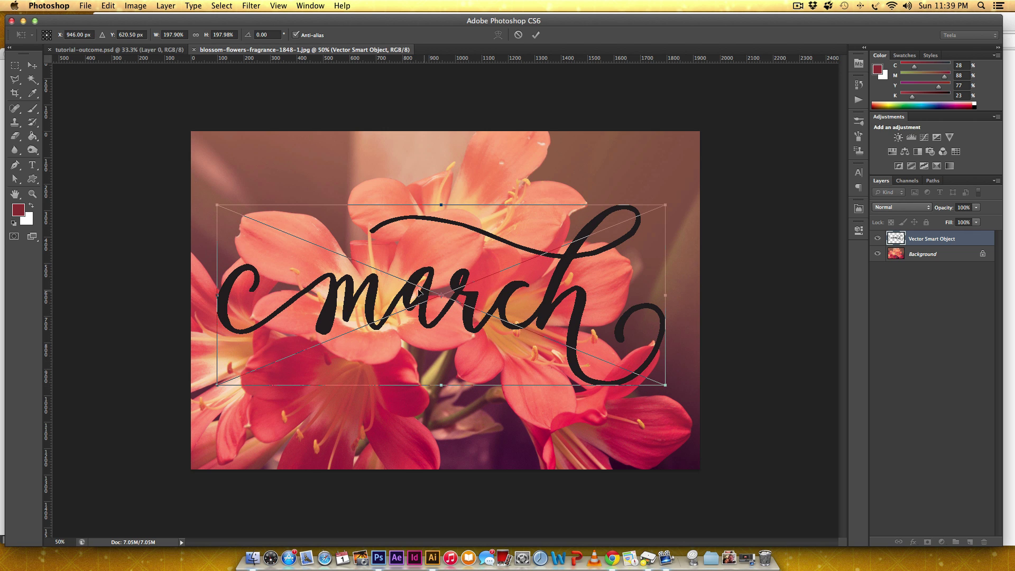
{"action": "mouse_move", "coordinate": [545, 307]}
{"action": "left_mouse_down"}
{"action": "mouse_move", "coordinate": [478, 306]}
{"action": "mouse_move", "coordinate": [537, 305]}
{"action": "left_mouse_up"}
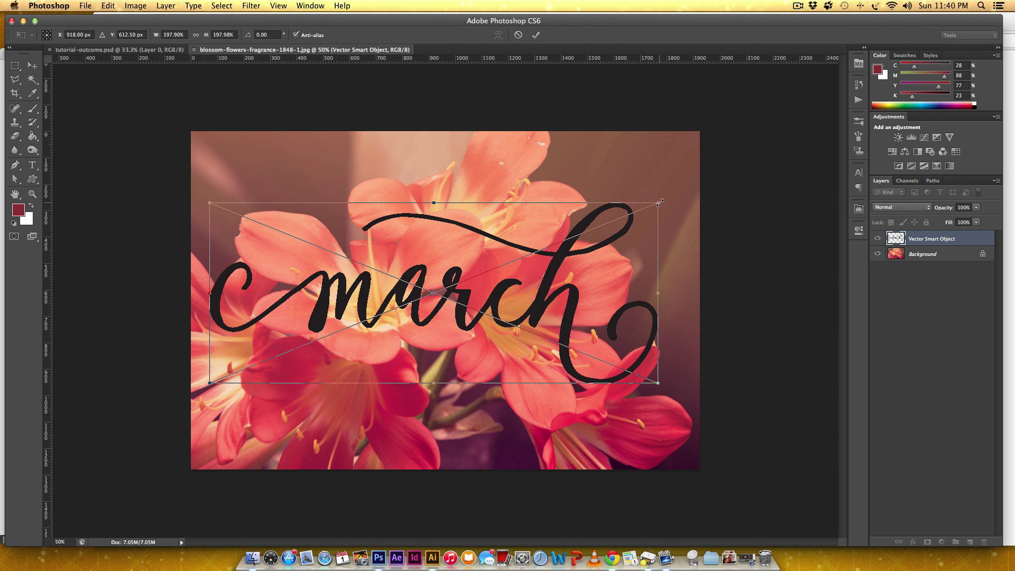
Enlarge the lettering to about 208%, nudge it into place, and commit the transform
{"action": "left_click_drag", "start_coordinate": [658, 202], "coordinate": [680, 196]}
{"action": "left_click_drag", "start_coordinate": [658, 286], "coordinate": [660, 293]}
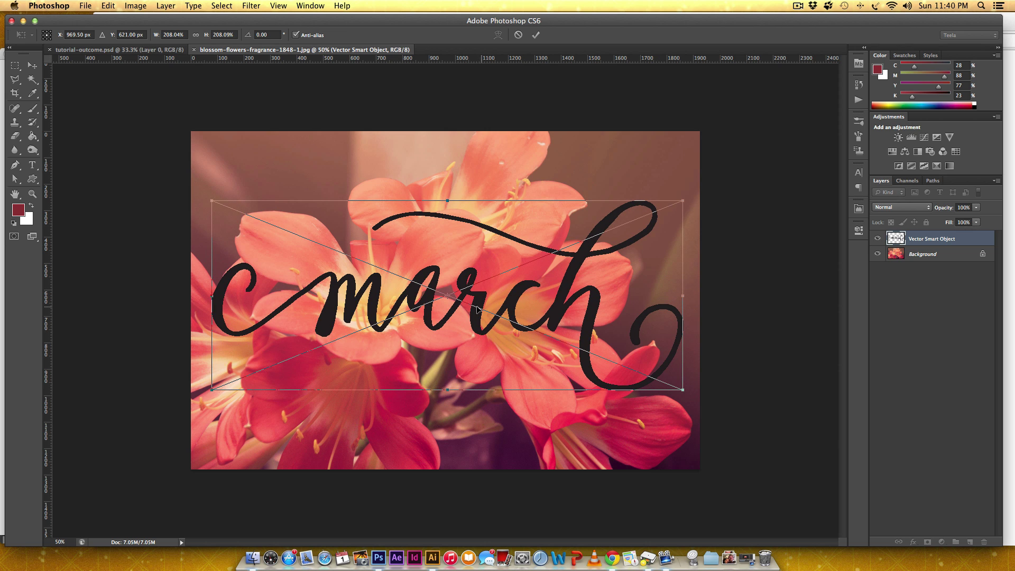
{"action": "left_click_drag", "start_coordinate": [483, 325], "coordinate": [472, 327]}
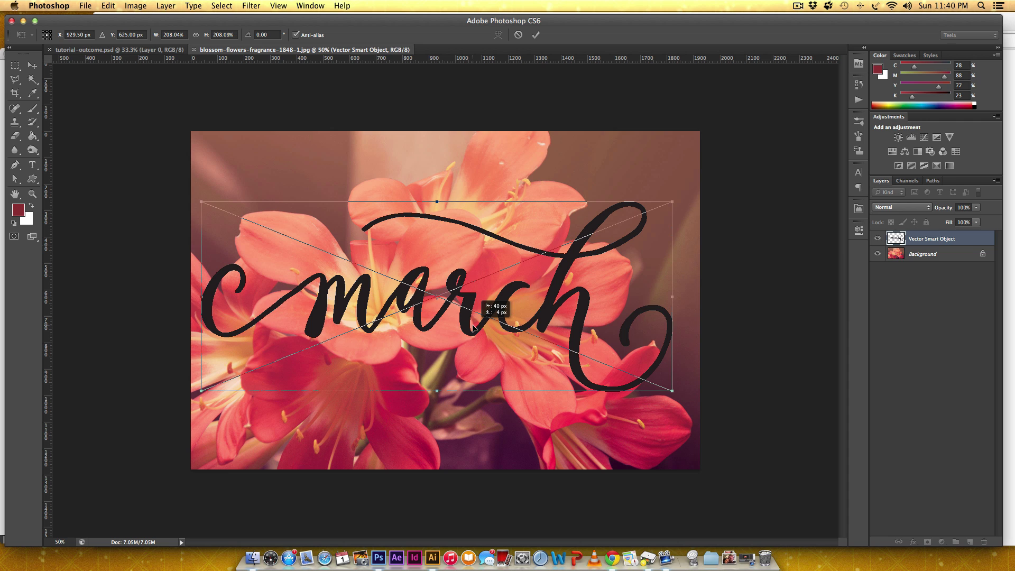
{"action": "left_click_drag", "start_coordinate": [473, 327], "coordinate": [473, 327]}
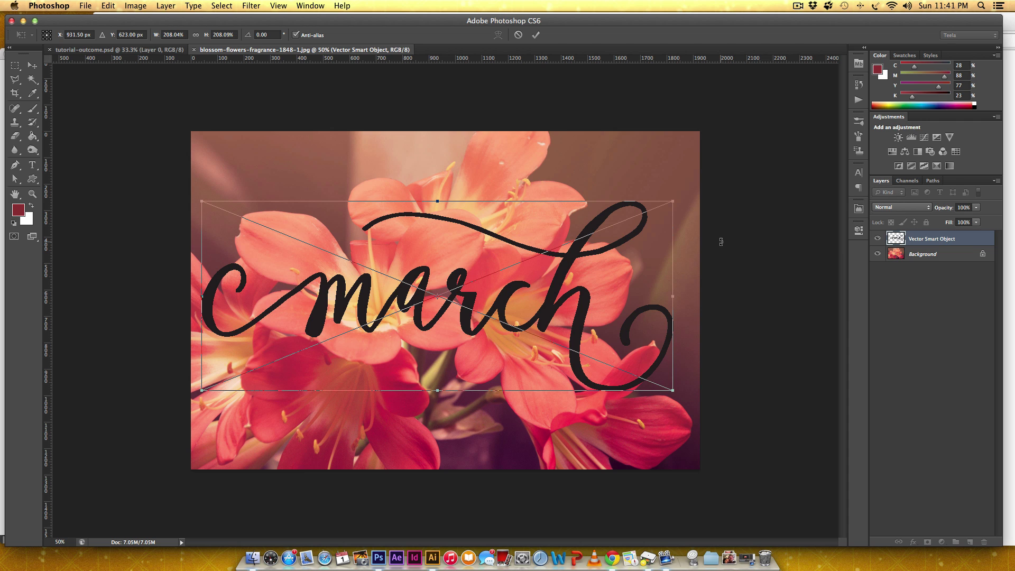
{"action": "key", "text": "Return"}
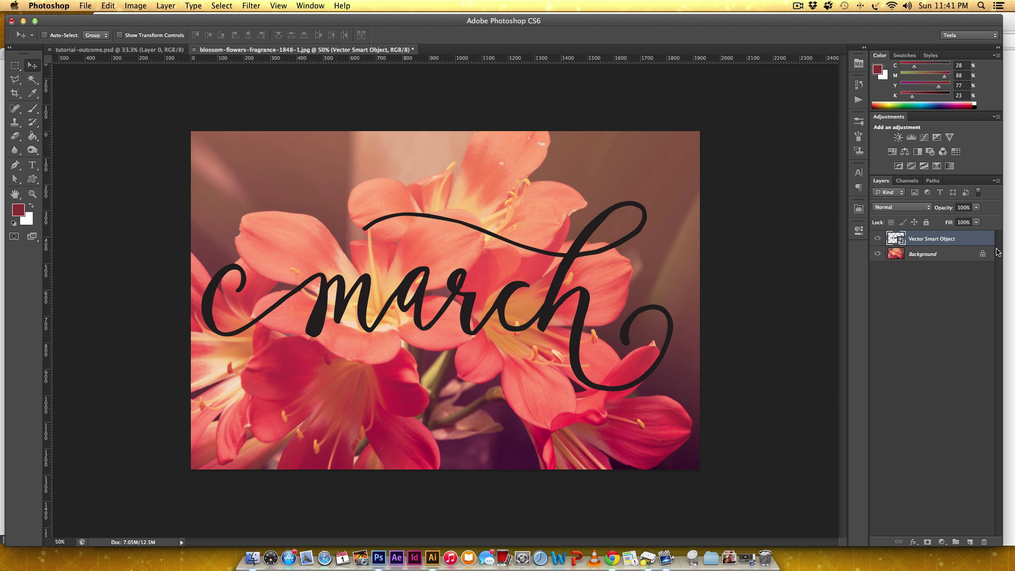
Open the lettering layer's Layer Style and turn on Color Overlay
{"action": "double_click", "coordinate": [976, 242]}
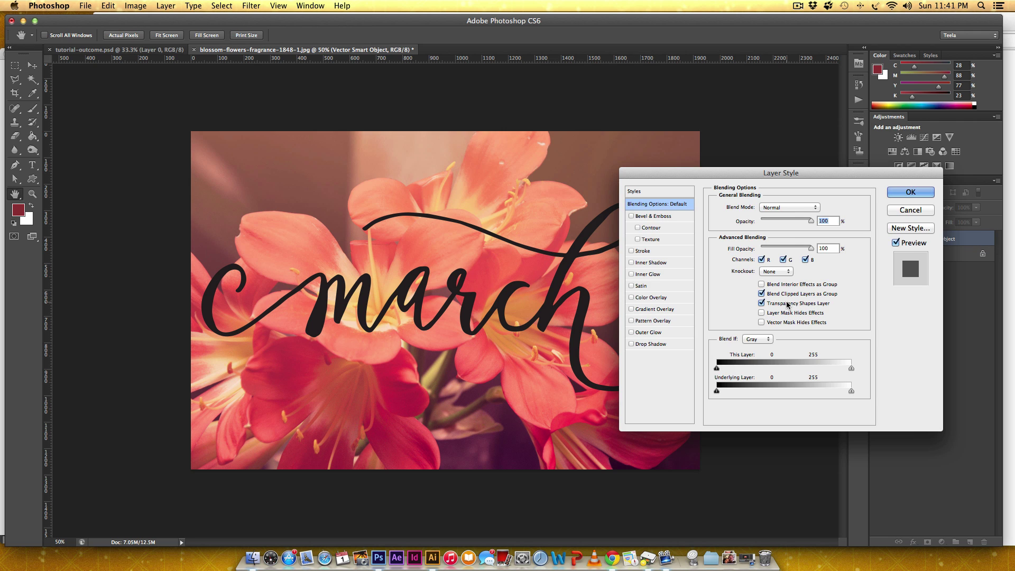
{"action": "left_click_drag", "start_coordinate": [816, 171], "coordinate": [701, 136]}
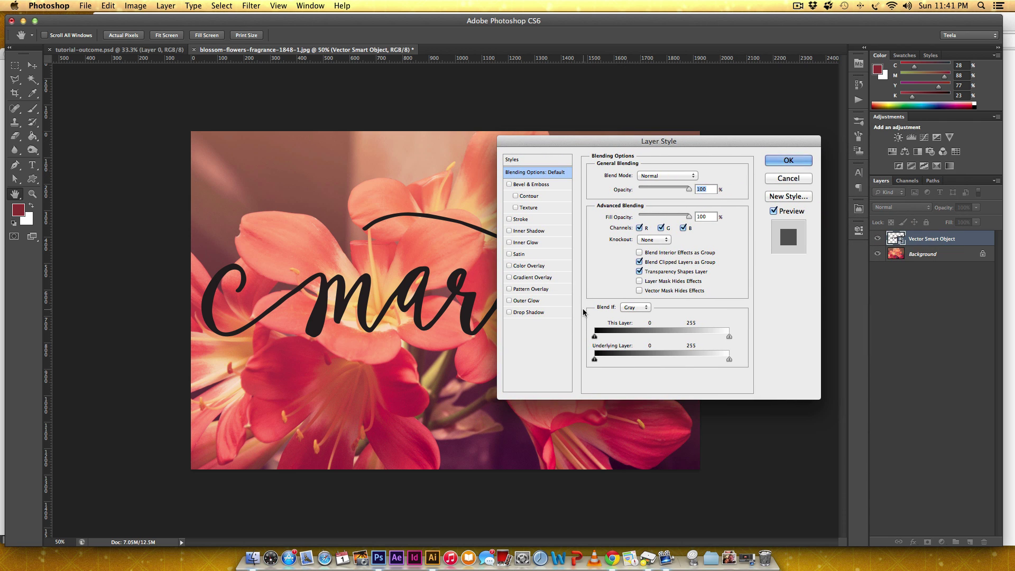
{"action": "left_click", "coordinate": [509, 267]}
{"action": "left_click", "coordinate": [528, 269]}
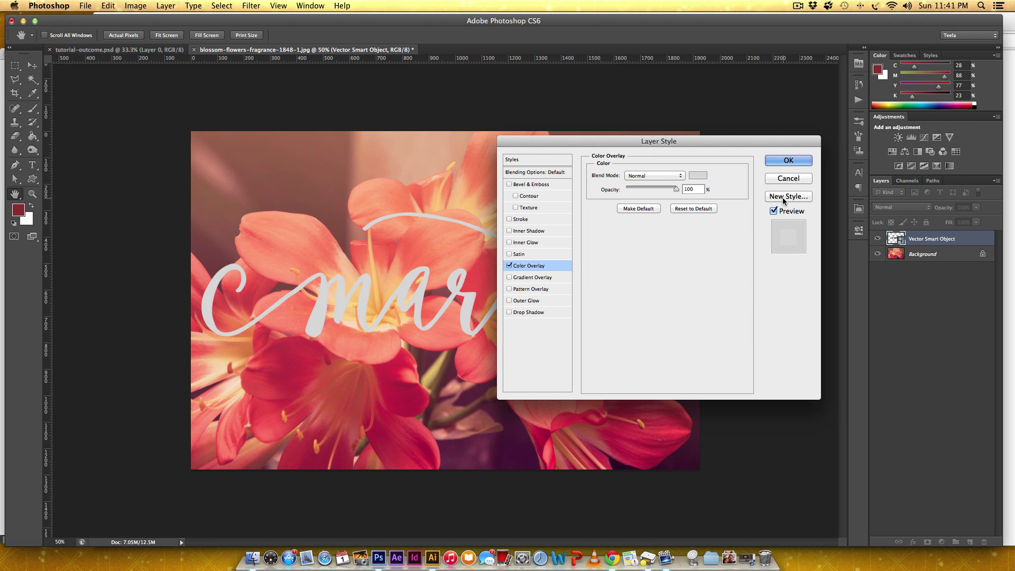
Set the overlay colour to white (R, G, B 255) and apply the layer style
{"action": "left_click", "coordinate": [698, 176]}
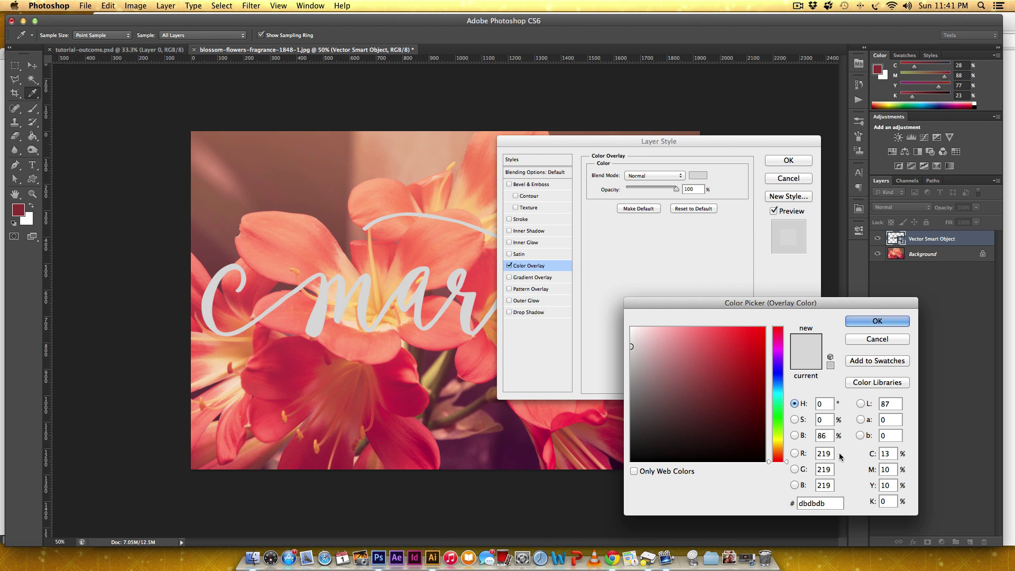
{"action": "double_click", "coordinate": [814, 453]}
{"action": "type", "text": "255"}
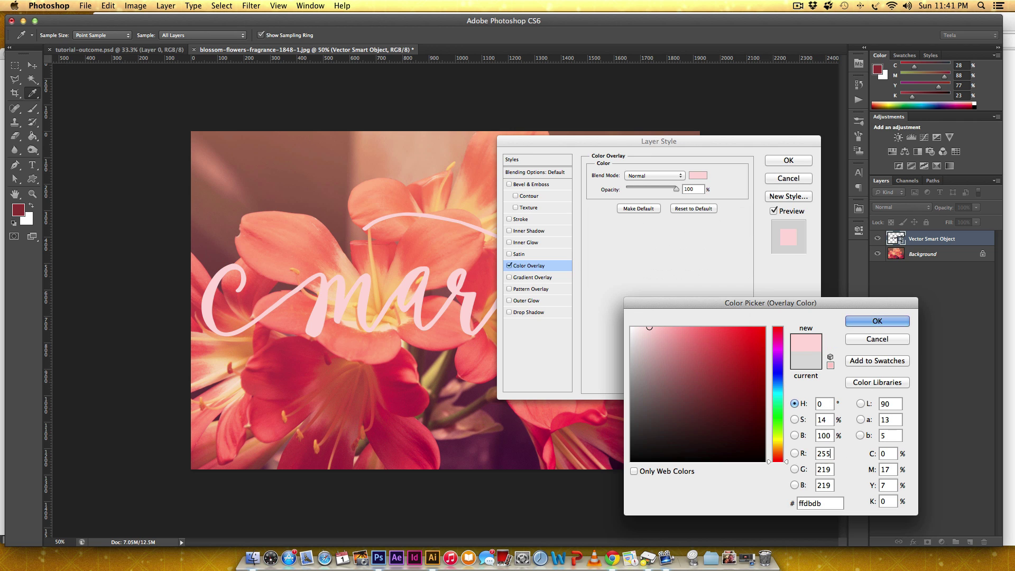
{"action": "key", "text": "Tab"}
{"action": "type", "text": "255"}
{"action": "key", "text": "Tab"}
{"action": "type", "text": "255"}
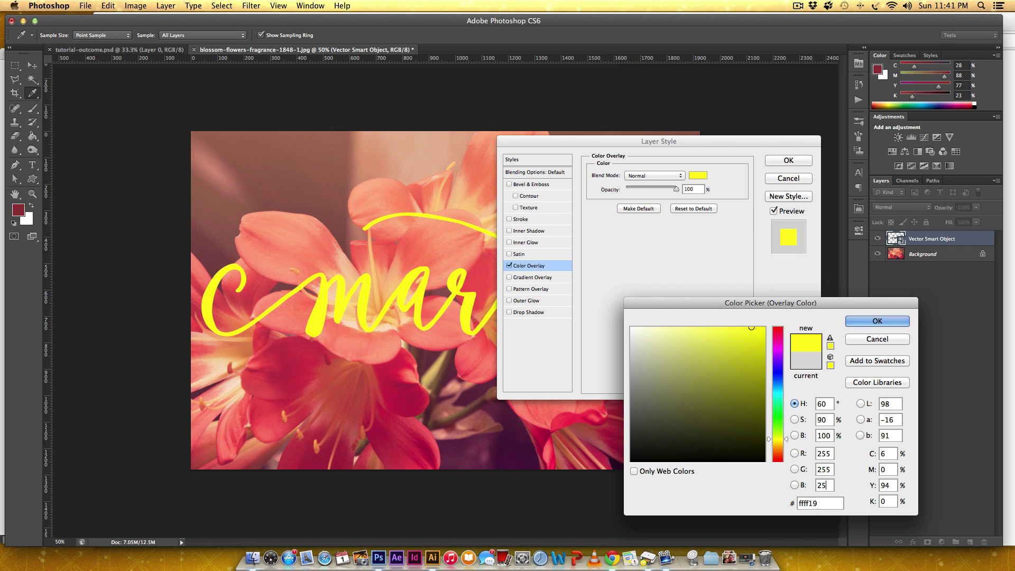
{"action": "left_click", "coordinate": [881, 326]}
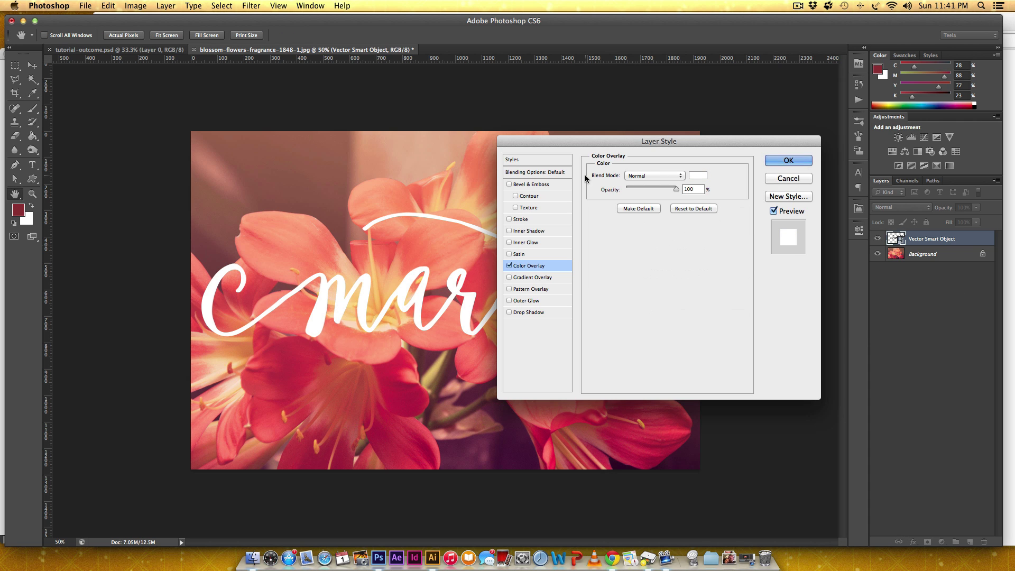
{"action": "left_click", "coordinate": [788, 160]}
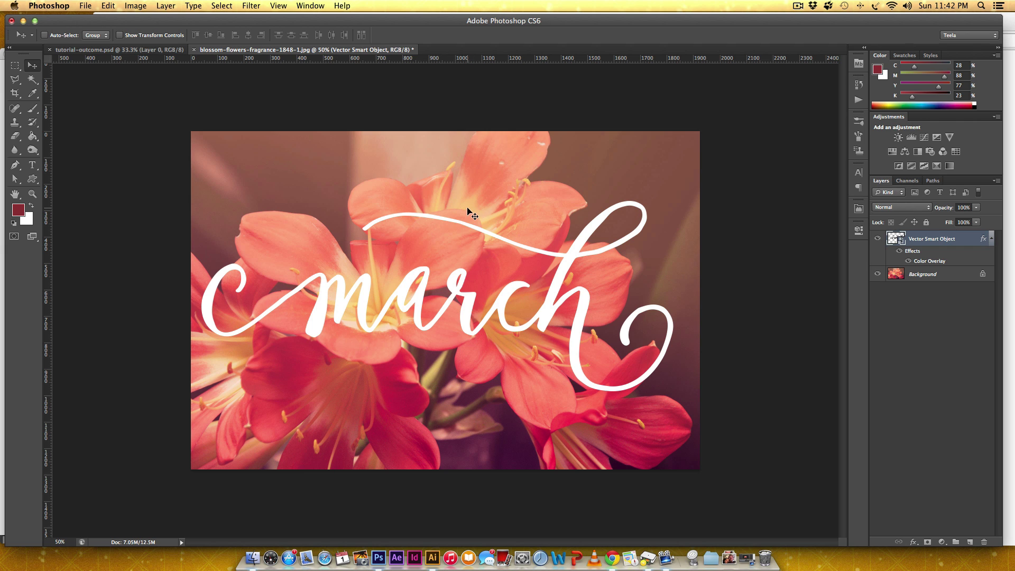
Collapse the layer's effects list and add a layer mask to the Vector Smart Object layer
{"action": "left_click", "coordinate": [991, 239]}
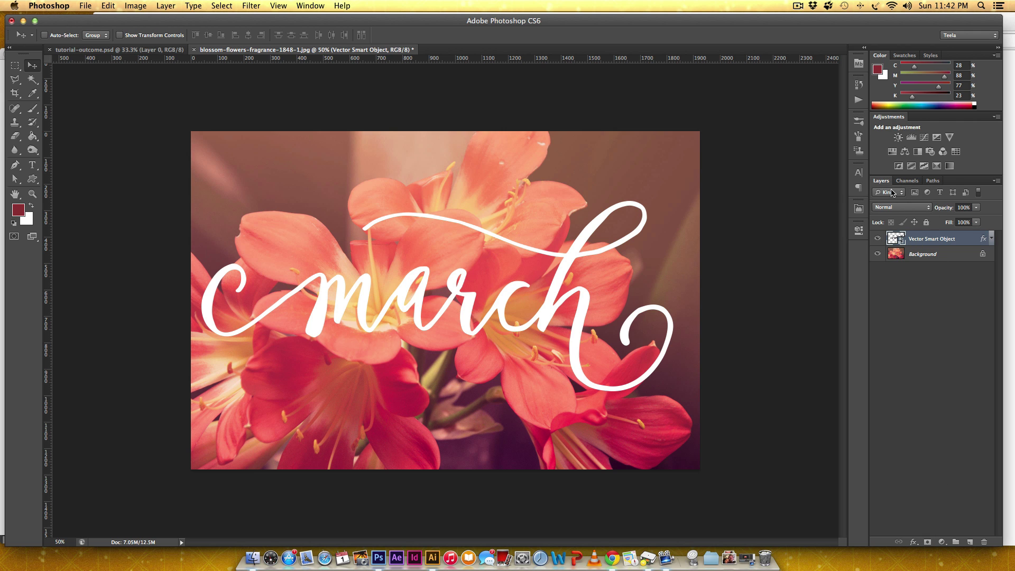
{"action": "left_click", "coordinate": [314, 6]}
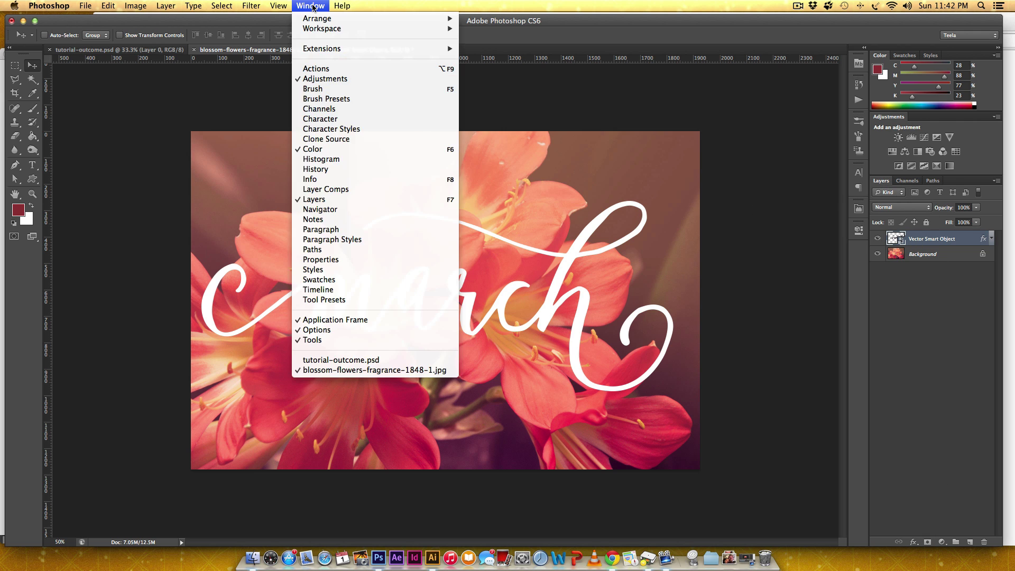
{"action": "left_click", "coordinate": [970, 318]}
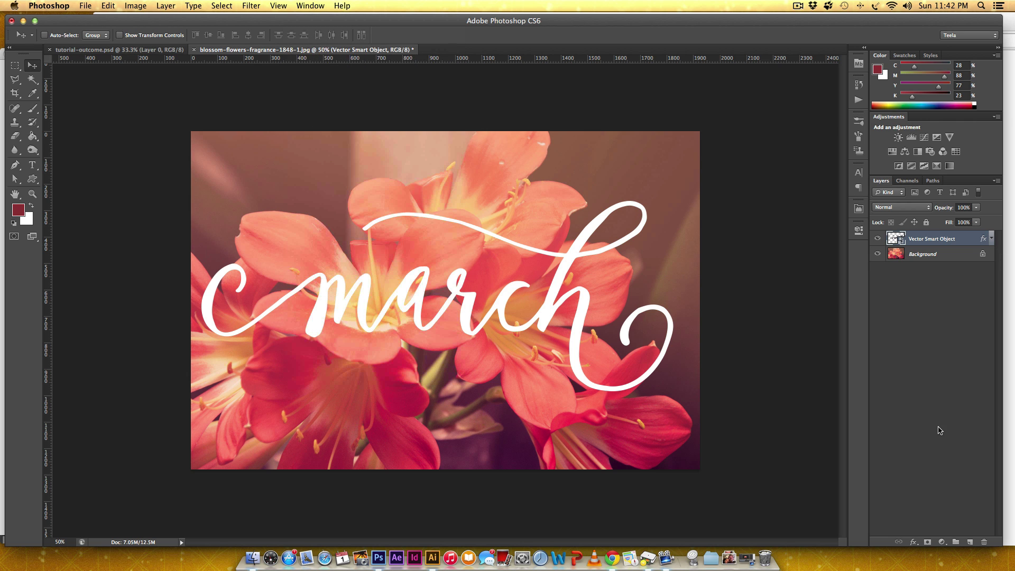
{"action": "left_click", "coordinate": [928, 542]}
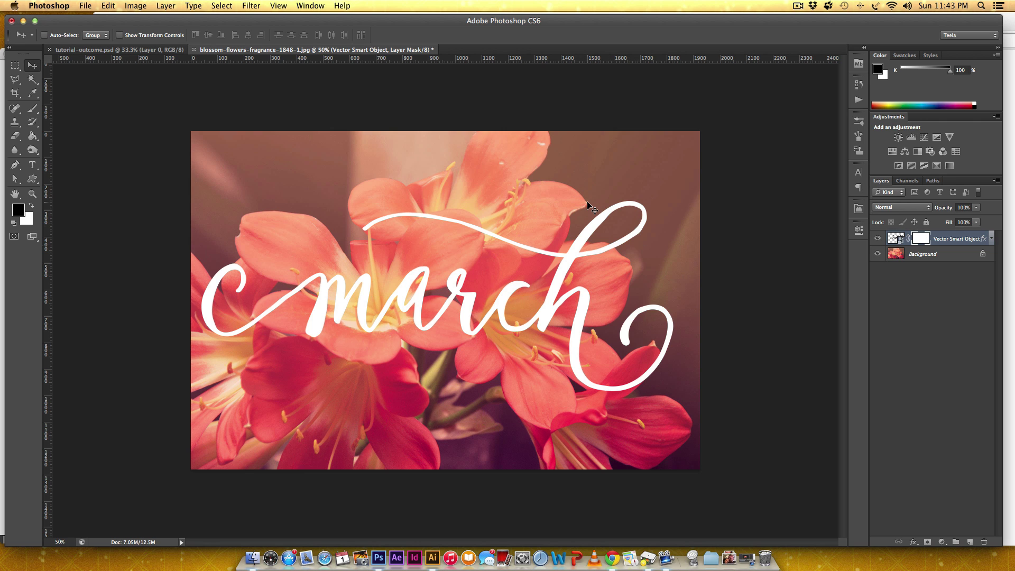
Pick the Brush tool at 100 px, try a test stroke on the mask, and undo it
{"action": "key", "text": "b"}
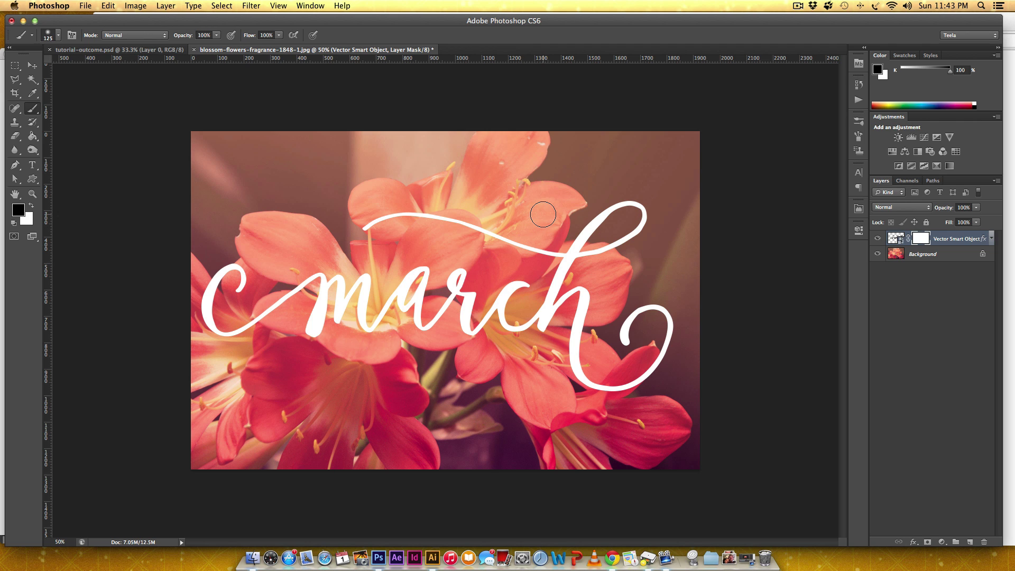
{"action": "key", "text": "bracketleft"}
{"action": "key", "text": "bracketleft"}
{"action": "key", "text": "bracketleft"}
{"action": "key", "text": "bracketleft"}
{"action": "key", "text": "bracketright"}
{"action": "key", "text": "bracketright"}
{"action": "key", "text": "bracketright"}
{"action": "left_click", "coordinate": [57, 35]}
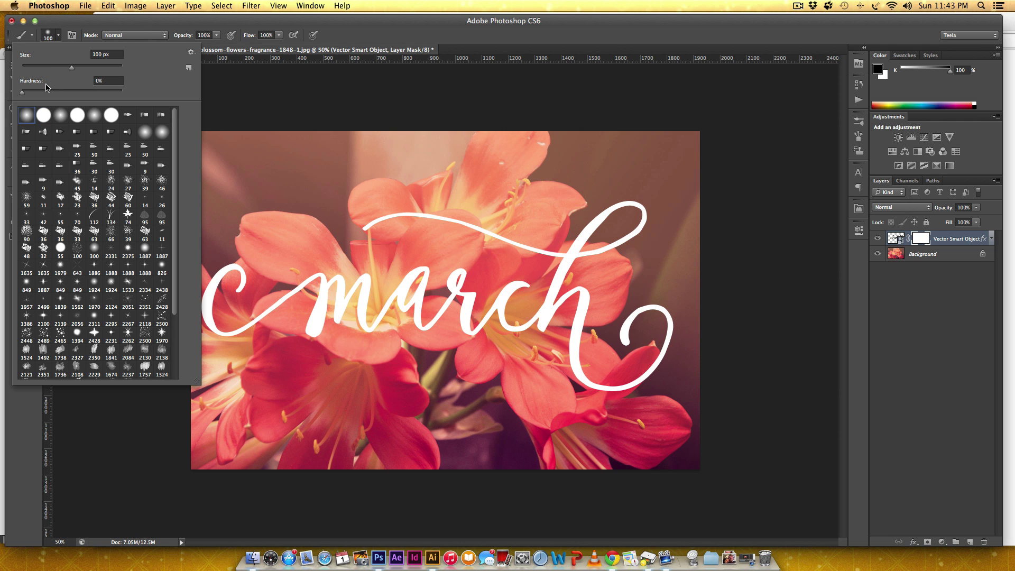
{"action": "left_click", "coordinate": [115, 79]}
{"action": "key", "text": "Return"}
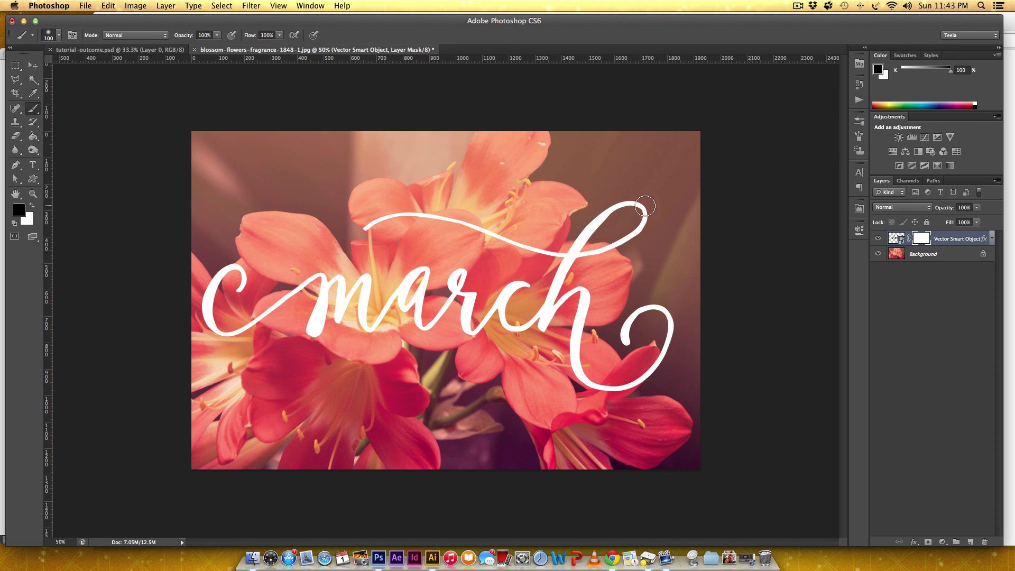
{"action": "mouse_move", "coordinate": [581, 217]}
{"action": "left_mouse_down"}
{"action": "mouse_move", "coordinate": [564, 234]}
{"action": "mouse_move", "coordinate": [587, 205]}
{"action": "mouse_move", "coordinate": [575, 220]}
{"action": "left_mouse_up"}
{"action": "key", "text": "ctrl+z"}
Raise the brush hardness to 100%, undoing another test stroke along the way
{"action": "left_click", "coordinate": [59, 35]}
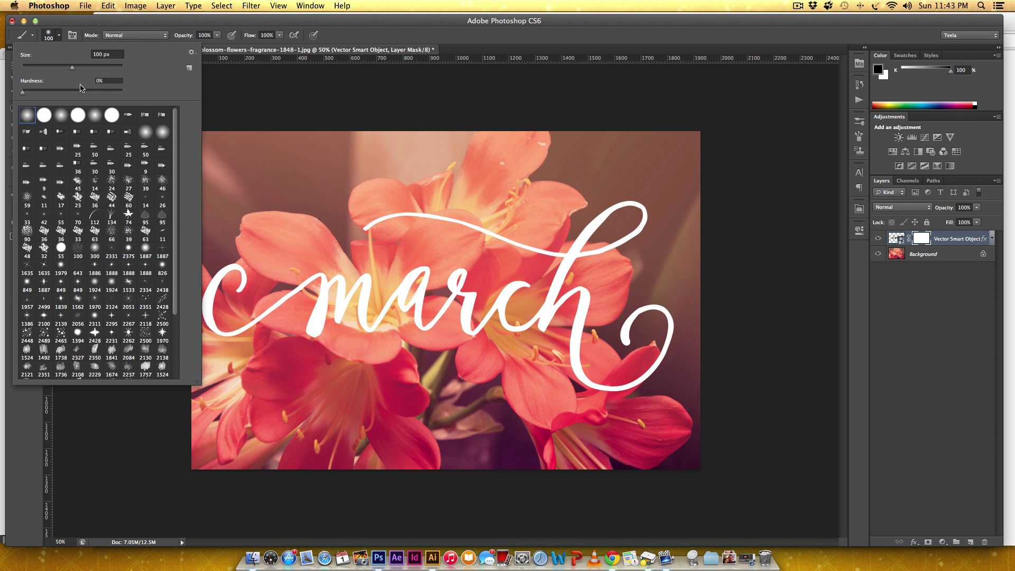
{"action": "left_click_drag", "start_coordinate": [121, 91], "coordinate": [113, 91]}
{"action": "left_click", "coordinate": [581, 209]}
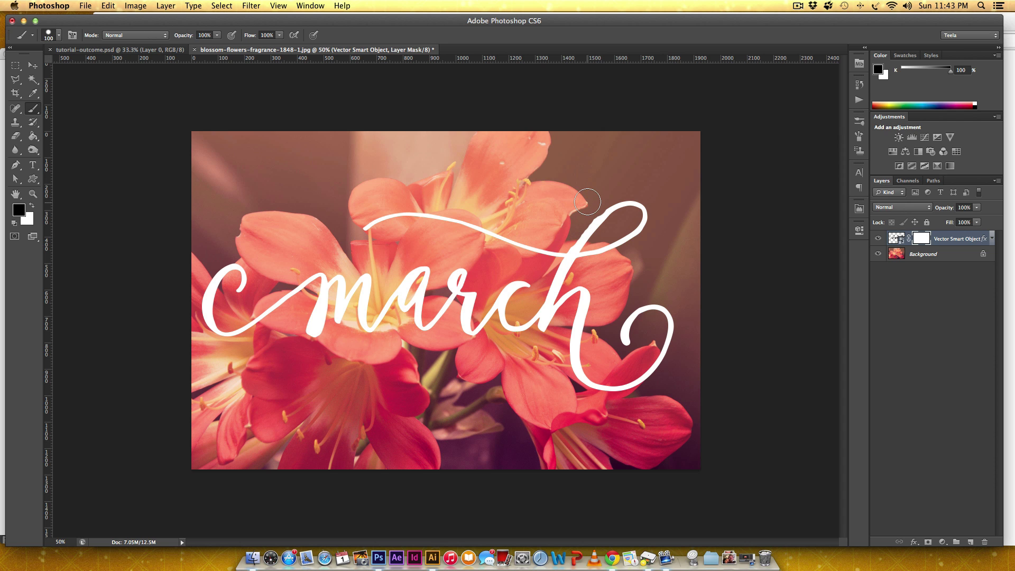
{"action": "key", "text": "super+z"}
{"action": "left_click", "coordinate": [58, 37]}
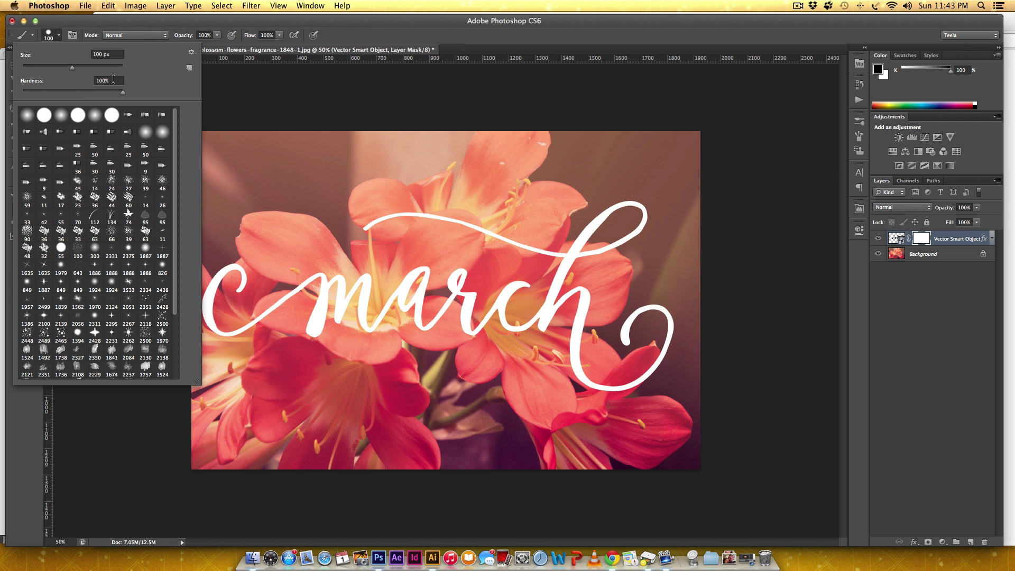
{"action": "left_click", "coordinate": [113, 79]}
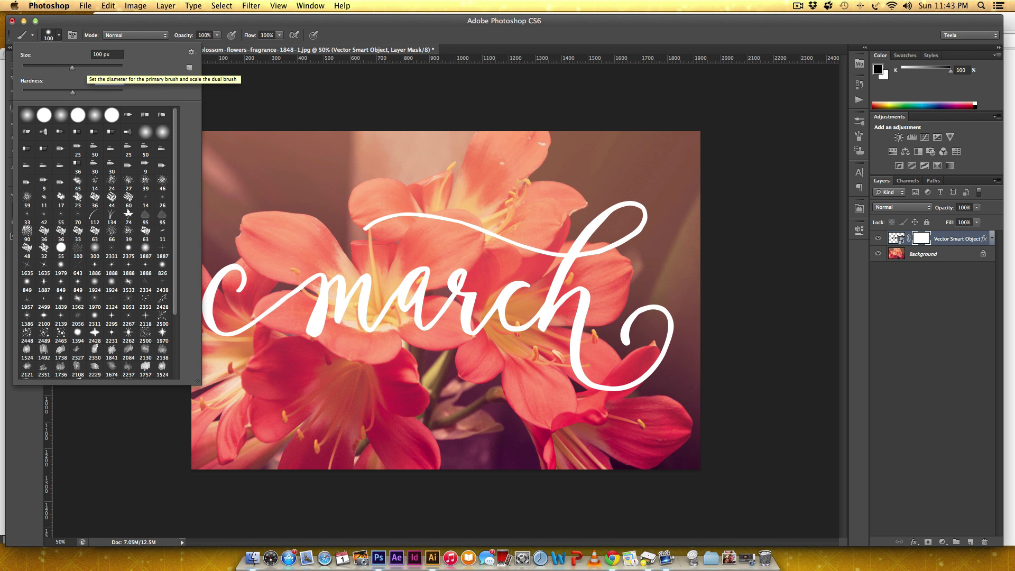
{"action": "key", "text": "Return"}
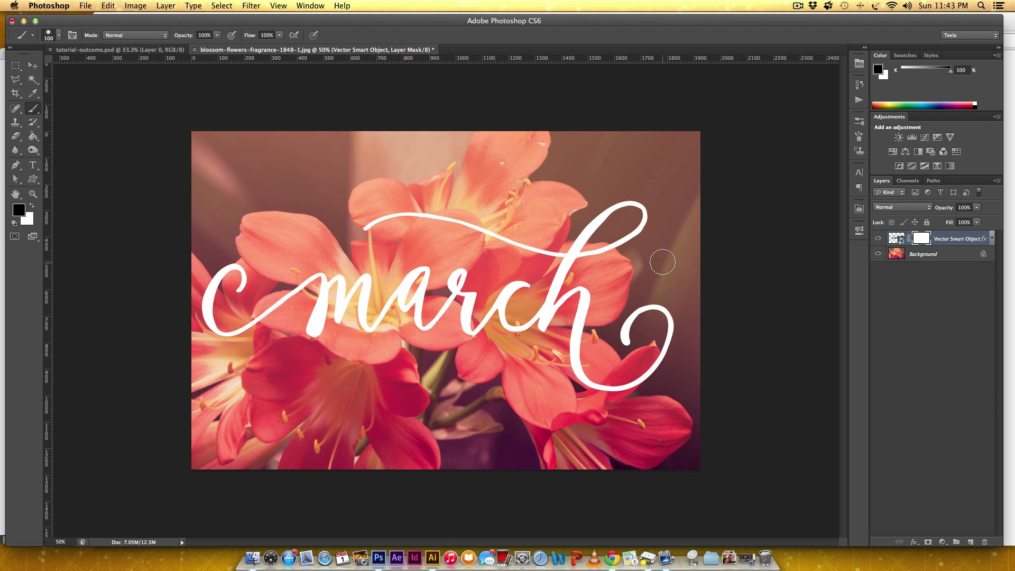
Zoom to 300% and paint black with an 80 px brush to hide the flourish over the petal
{"action": "key", "text": "super+plus"}
{"action": "key", "text": "super+plus"}
{"action": "key", "text": "super+plus"}
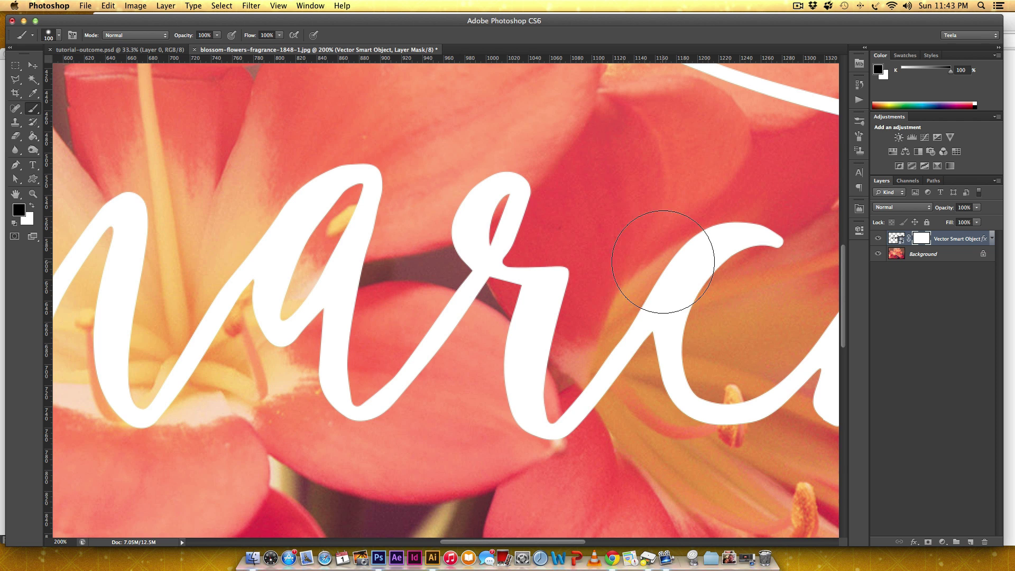
{"action": "scroll", "coordinate": [519, 262], "scroll_direction": "up", "scroll_amount": 5}
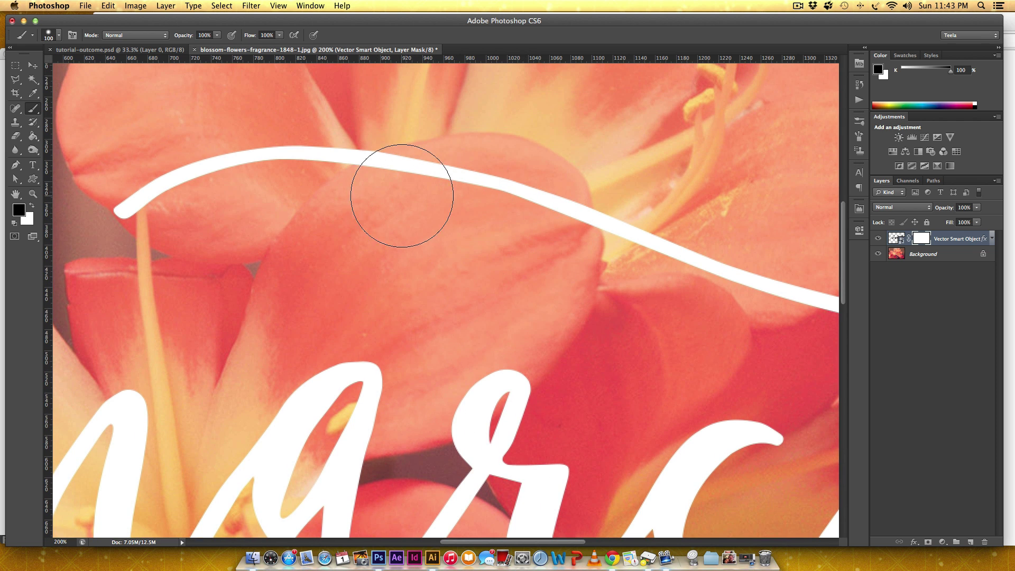
{"action": "key", "text": "bracketleft"}
{"action": "key", "text": "bracketleft"}
{"action": "key", "text": "super+plus"}
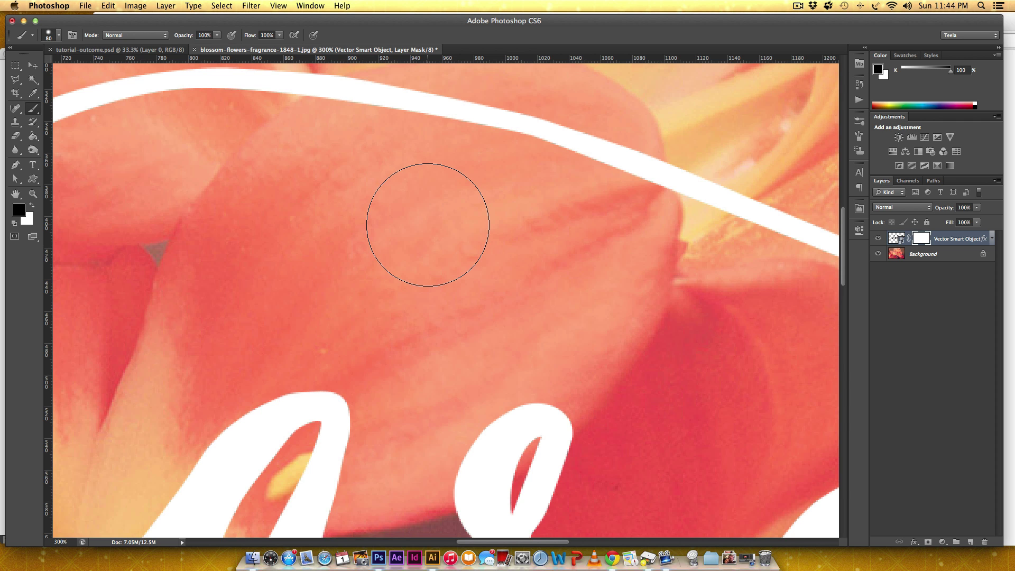
{"action": "scroll", "coordinate": [427, 224], "scroll_direction": "up", "scroll_amount": 5}
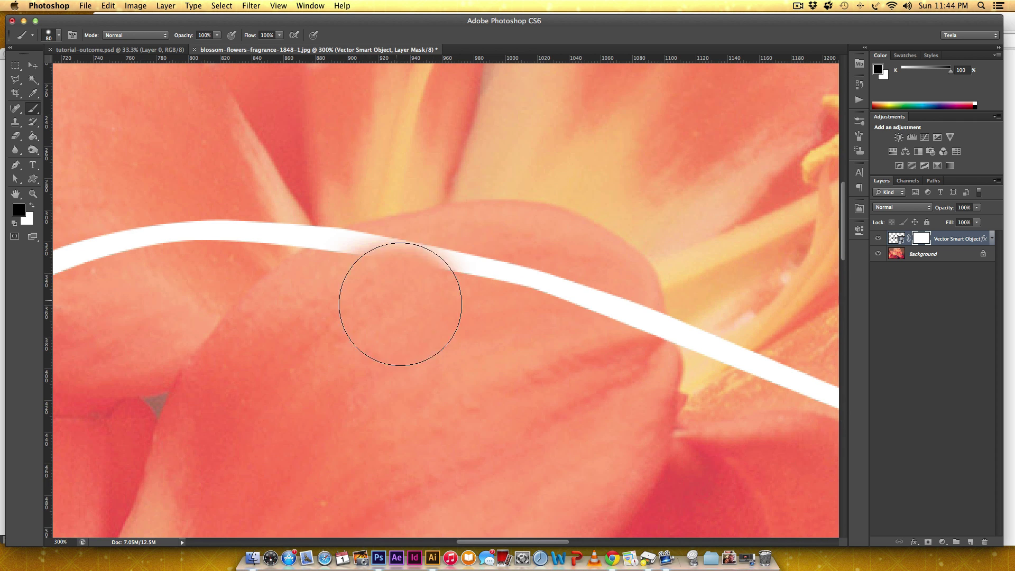
{"action": "mouse_move", "coordinate": [400, 304]}
{"action": "left_mouse_down"}
{"action": "mouse_move", "coordinate": [501, 303]}
{"action": "mouse_move", "coordinate": [530, 334]}
{"action": "mouse_move", "coordinate": [569, 340]}
{"action": "mouse_move", "coordinate": [593, 315]}
{"action": "left_mouse_up"}
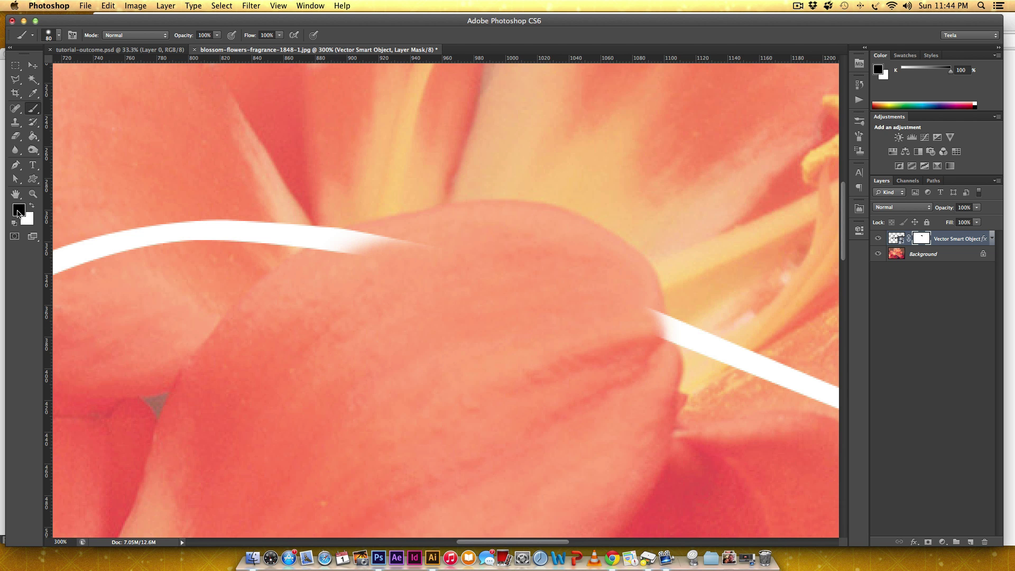
{"action": "mouse_move", "coordinate": [491, 291]}
{"action": "left_mouse_down"}
{"action": "mouse_move", "coordinate": [350, 306]}
{"action": "mouse_move", "coordinate": [431, 296]}
{"action": "left_mouse_up"}
With a 25 px brush, mask the flourish's faded ends, then paint white to restore its edges
{"action": "key", "text": "bracketleft"}
{"action": "key", "text": "bracketleft"}
{"action": "key", "text": "bracketleft"}
{"action": "key", "text": "bracketleft"}
{"action": "key", "text": "bracketleft"}
{"action": "key", "text": "bracketleft"}
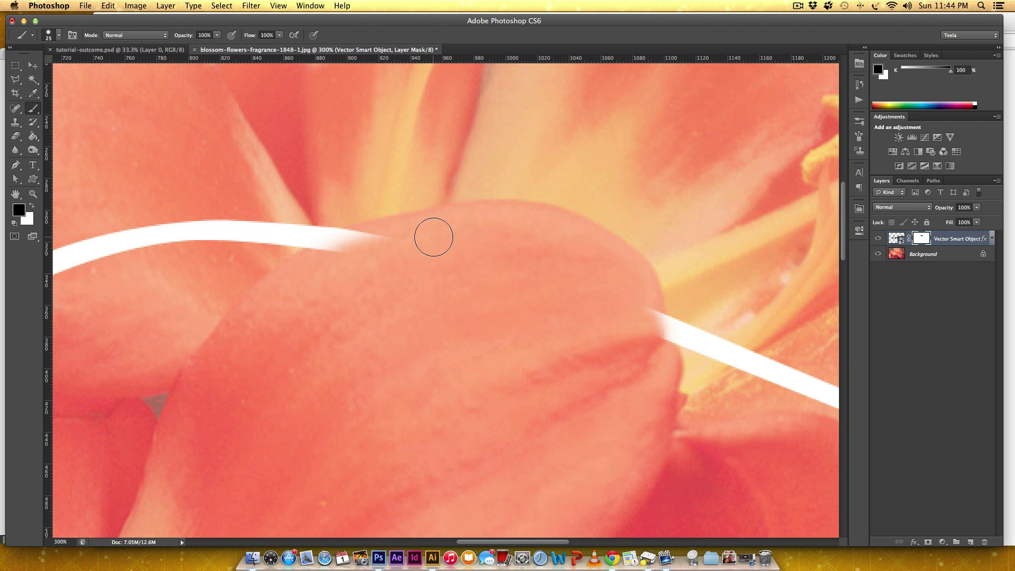
{"action": "mouse_move", "coordinate": [432, 235]}
{"action": "left_mouse_down"}
{"action": "mouse_move", "coordinate": [303, 275]}
{"action": "mouse_move", "coordinate": [387, 240]}
{"action": "mouse_move", "coordinate": [348, 248]}
{"action": "mouse_move", "coordinate": [302, 275]}
{"action": "left_mouse_up"}
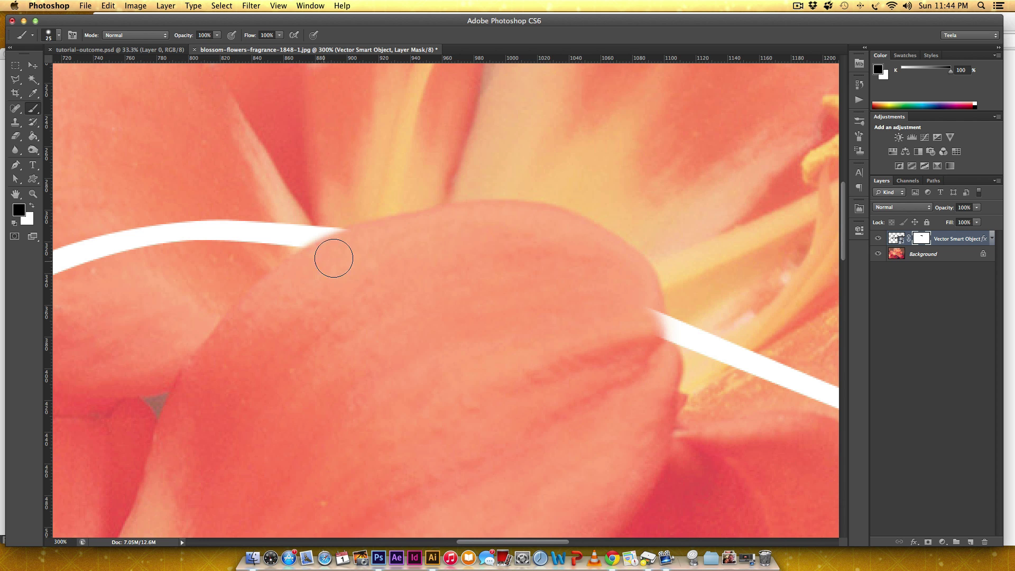
{"action": "mouse_move", "coordinate": [673, 333]}
{"action": "left_mouse_down"}
{"action": "mouse_move", "coordinate": [627, 304]}
{"action": "mouse_move", "coordinate": [649, 355]}
{"action": "mouse_move", "coordinate": [645, 307]}
{"action": "mouse_move", "coordinate": [656, 366]}
{"action": "mouse_move", "coordinate": [659, 314]}
{"action": "mouse_move", "coordinate": [682, 370]}
{"action": "left_mouse_up"}
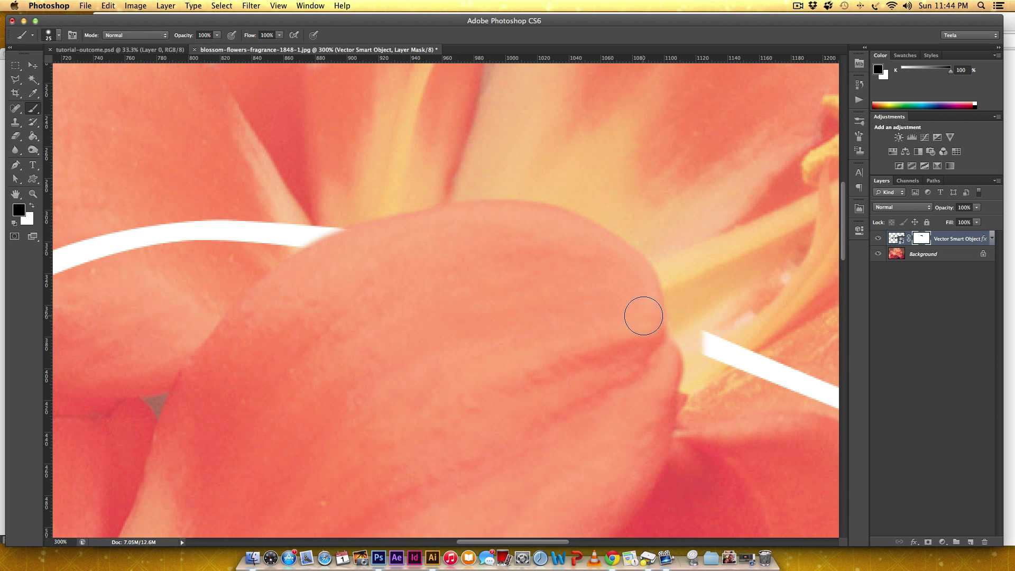
{"action": "key", "text": "x"}
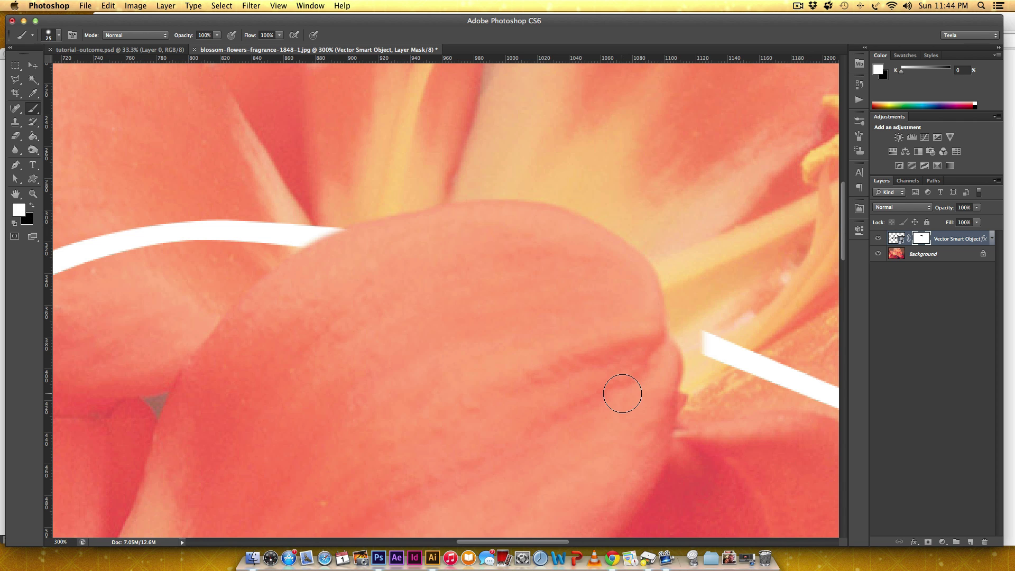
{"action": "mouse_move", "coordinate": [716, 345]}
{"action": "left_mouse_down"}
{"action": "mouse_move", "coordinate": [684, 313]}
{"action": "mouse_move", "coordinate": [682, 330]}
{"action": "left_mouse_up"}
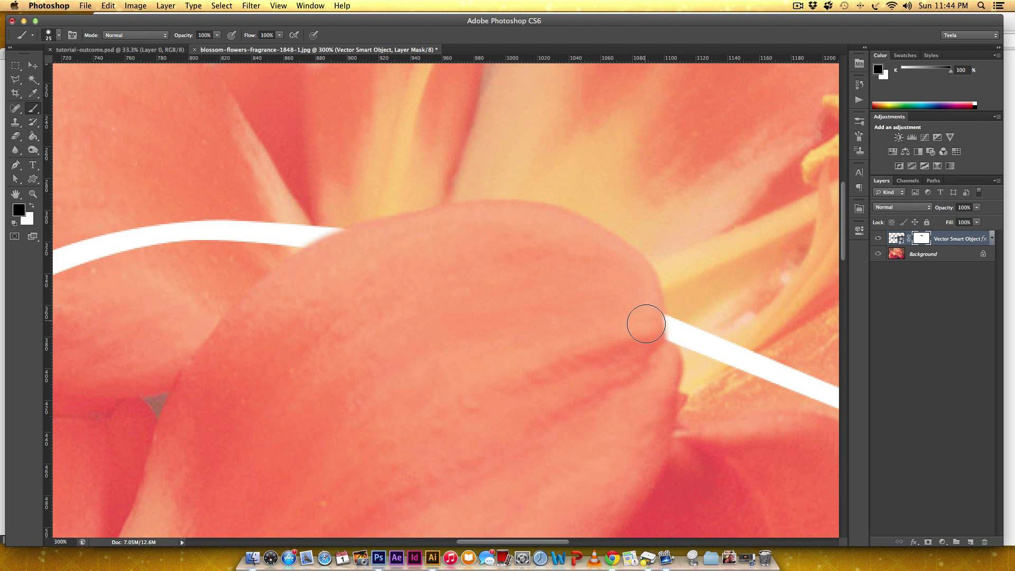
{"action": "left_click_drag", "start_coordinate": [645, 317], "coordinate": [653, 345]}
{"action": "key", "text": "super+minus"}
{"action": "key", "text": "super+minus"}
{"action": "key", "text": "super+minus"}
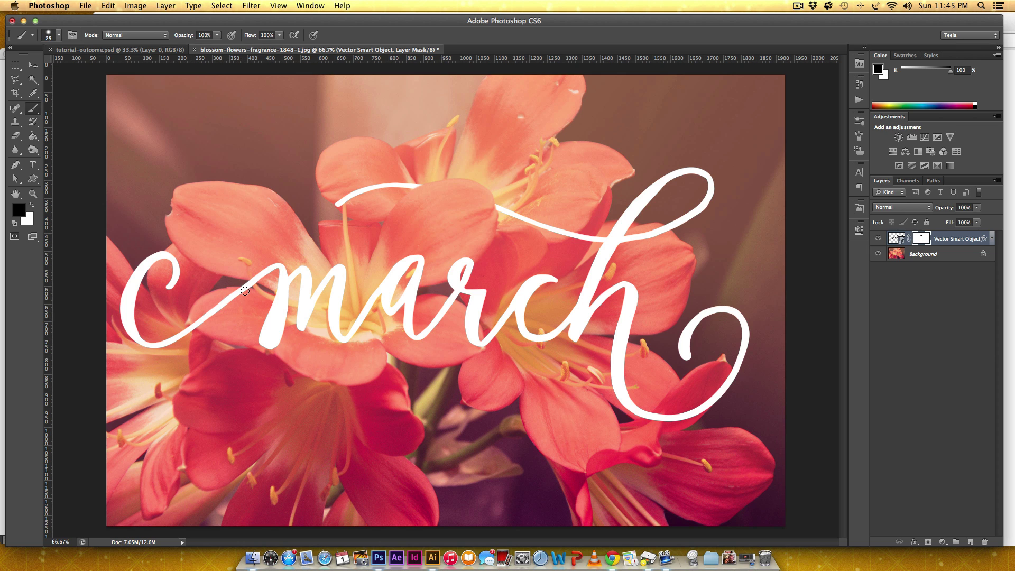
At 400% zoom, mask the diagonal stroke behind the petal, restoring its lower end with white
{"action": "key", "text": "super+plus"}
{"action": "key", "text": "super+plus"}
{"action": "key", "text": "super+plus"}
{"action": "key", "text": "super+plus"}
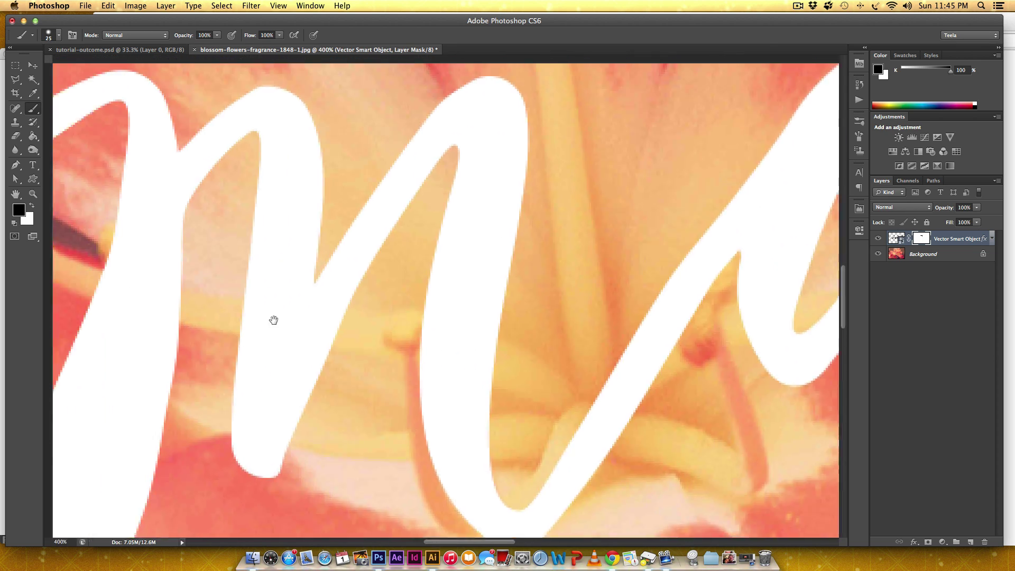
{"action": "left_click_drag", "start_coordinate": [274, 320], "coordinate": [566, 317]}
{"action": "key", "text": "super+r"}
{"action": "left_click_drag", "start_coordinate": [372, 292], "coordinate": [203, 281]}
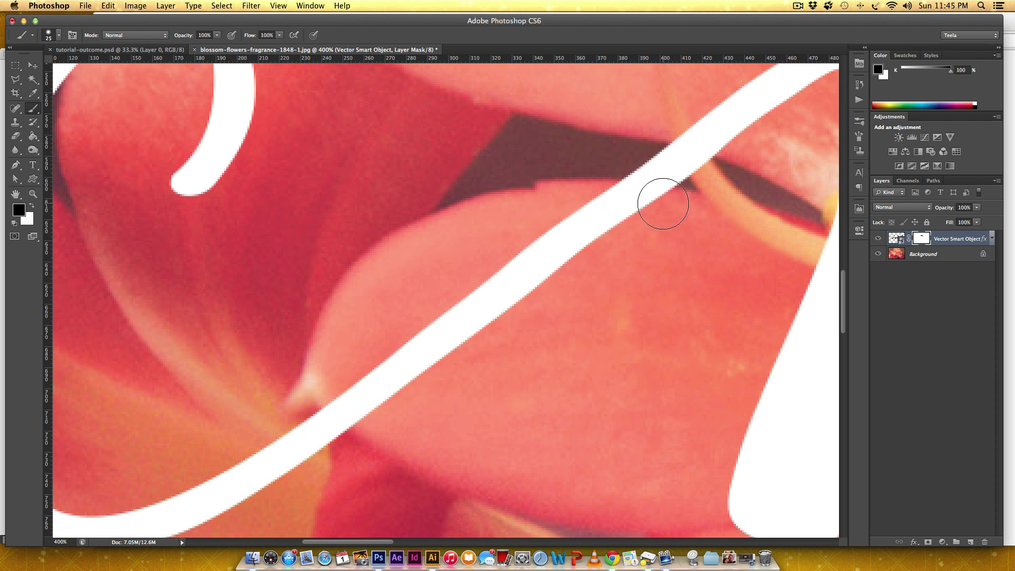
{"action": "mouse_move", "coordinate": [675, 220]}
{"action": "left_mouse_down"}
{"action": "mouse_move", "coordinate": [602, 222]}
{"action": "mouse_move", "coordinate": [592, 213]}
{"action": "mouse_move", "coordinate": [670, 207]}
{"action": "mouse_move", "coordinate": [592, 204]}
{"action": "mouse_move", "coordinate": [645, 205]}
{"action": "mouse_move", "coordinate": [628, 227]}
{"action": "mouse_move", "coordinate": [521, 265]}
{"action": "mouse_move", "coordinate": [384, 374]}
{"action": "mouse_move", "coordinate": [344, 381]}
{"action": "mouse_move", "coordinate": [386, 412]}
{"action": "mouse_move", "coordinate": [335, 387]}
{"action": "left_mouse_up"}
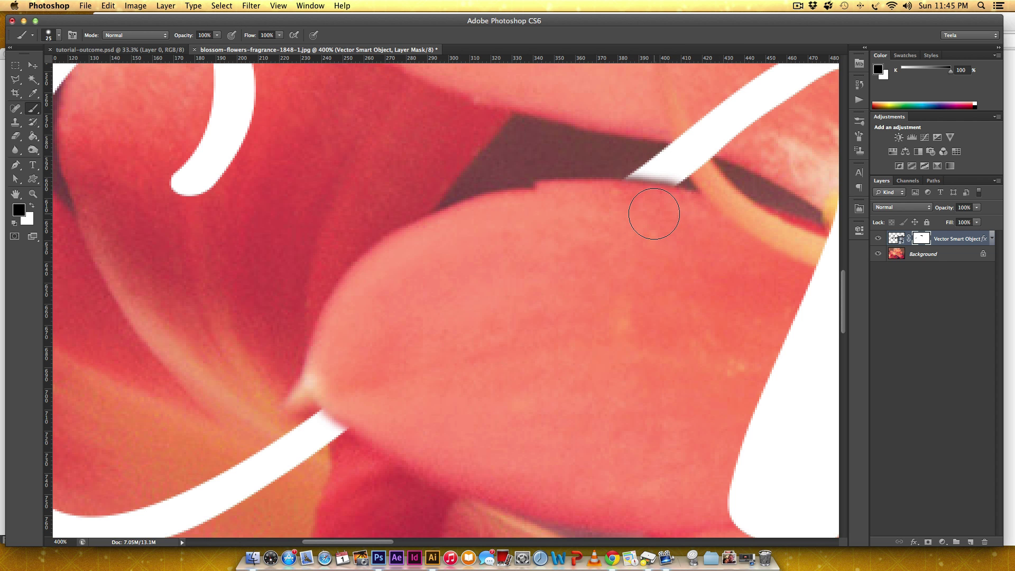
{"action": "key", "text": "x"}
{"action": "mouse_move", "coordinate": [663, 170]}
{"action": "left_mouse_down"}
{"action": "mouse_move", "coordinate": [634, 163]}
{"action": "mouse_move", "coordinate": [680, 177]}
{"action": "mouse_move", "coordinate": [674, 198]}
{"action": "mouse_move", "coordinate": [641, 226]}
{"action": "mouse_move", "coordinate": [620, 211]}
{"action": "mouse_move", "coordinate": [657, 217]}
{"action": "mouse_move", "coordinate": [613, 208]}
{"action": "mouse_move", "coordinate": [677, 212]}
{"action": "mouse_move", "coordinate": [610, 207]}
{"action": "mouse_move", "coordinate": [665, 214]}
{"action": "left_mouse_up"}
{"action": "key", "text": "x"}
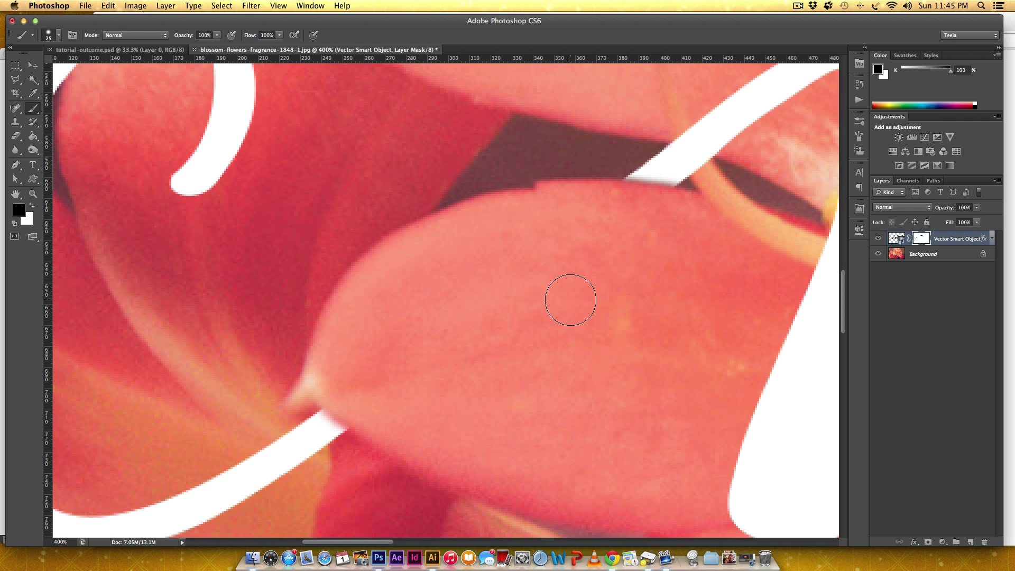
{"action": "key", "text": "space"}
{"action": "left_click_drag", "start_coordinate": [387, 326], "coordinate": [378, 328]}
{"action": "scroll", "coordinate": [378, 328], "scroll_direction": "right", "scroll_amount": 20}
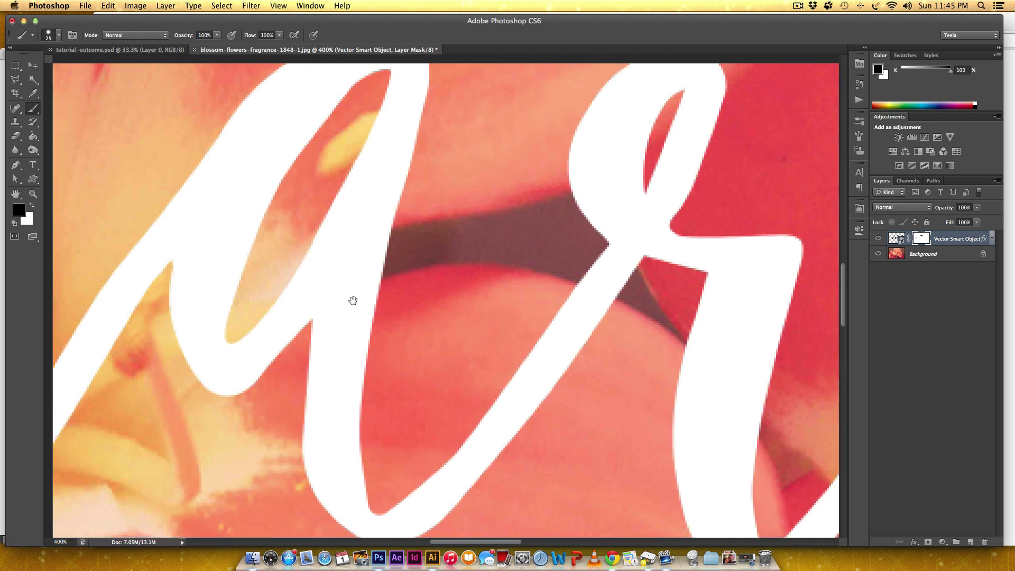
Hide the lower white hook behind the petal and trim the stroke along the petal edge
{"action": "key", "text": "super+minus"}
{"action": "key", "text": "super+minus"}
{"action": "key", "text": "super+minus"}
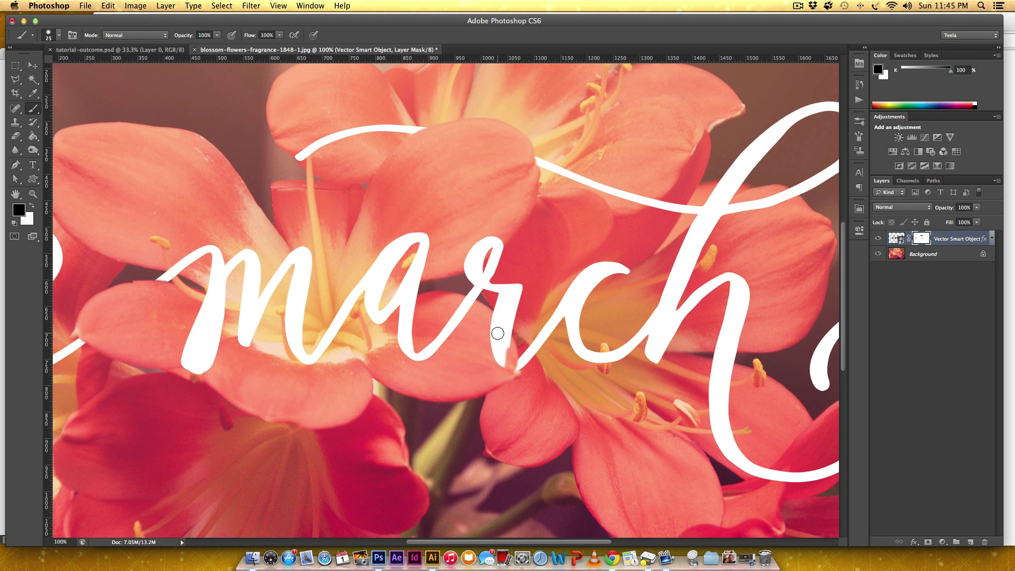
{"action": "key", "text": "super+plus"}
{"action": "key", "text": "super+plus"}
{"action": "key", "text": "super+plus"}
{"action": "key", "text": "super+plus"}
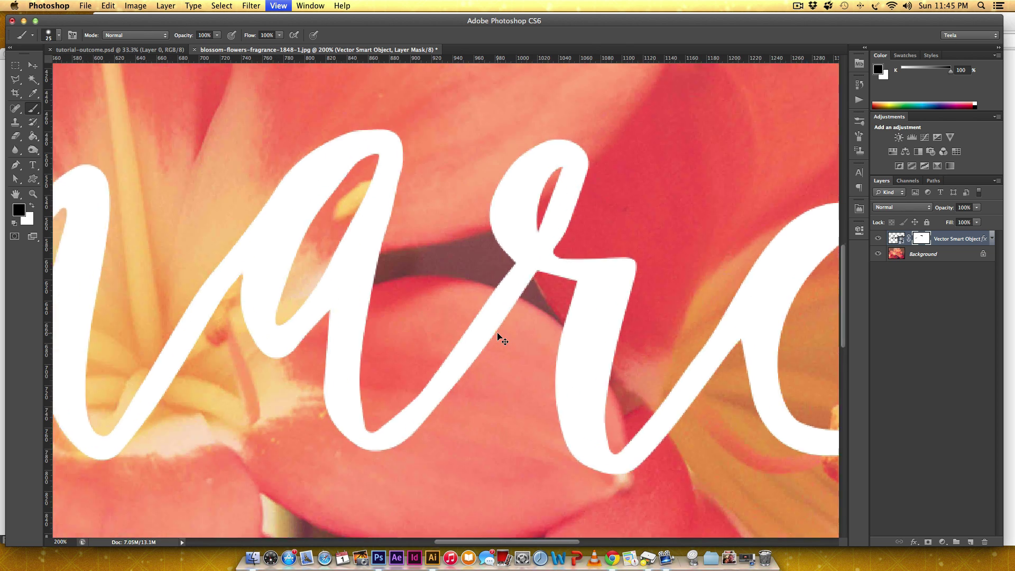
{"action": "key", "text": "space"}
{"action": "mouse_move", "coordinate": [578, 344]}
{"action": "left_mouse_down"}
{"action": "mouse_move", "coordinate": [399, 213]}
{"action": "mouse_move", "coordinate": [544, 367]}
{"action": "left_mouse_up"}
{"action": "key", "text": "super+r"}
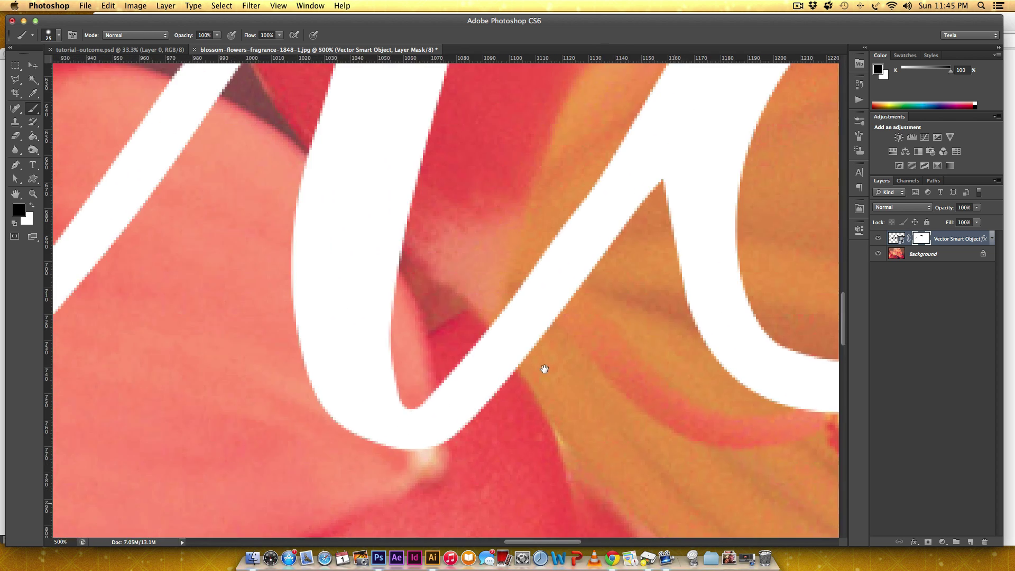
{"action": "mouse_move", "coordinate": [261, 200]}
{"action": "left_mouse_down"}
{"action": "mouse_move", "coordinate": [278, 181]}
{"action": "mouse_move", "coordinate": [298, 203]}
{"action": "mouse_move", "coordinate": [354, 281]}
{"action": "mouse_move", "coordinate": [368, 322]}
{"action": "mouse_move", "coordinate": [379, 380]}
{"action": "mouse_move", "coordinate": [368, 335]}
{"action": "mouse_move", "coordinate": [315, 260]}
{"action": "mouse_move", "coordinate": [313, 380]}
{"action": "left_mouse_up"}
{"action": "mouse_move", "coordinate": [287, 275]}
{"action": "left_mouse_down"}
{"action": "mouse_move", "coordinate": [335, 375]}
{"action": "mouse_move", "coordinate": [378, 403]}
{"action": "mouse_move", "coordinate": [383, 429]}
{"action": "mouse_move", "coordinate": [390, 401]}
{"action": "mouse_move", "coordinate": [401, 403]}
{"action": "mouse_move", "coordinate": [410, 450]}
{"action": "mouse_move", "coordinate": [394, 389]}
{"action": "left_mouse_up"}
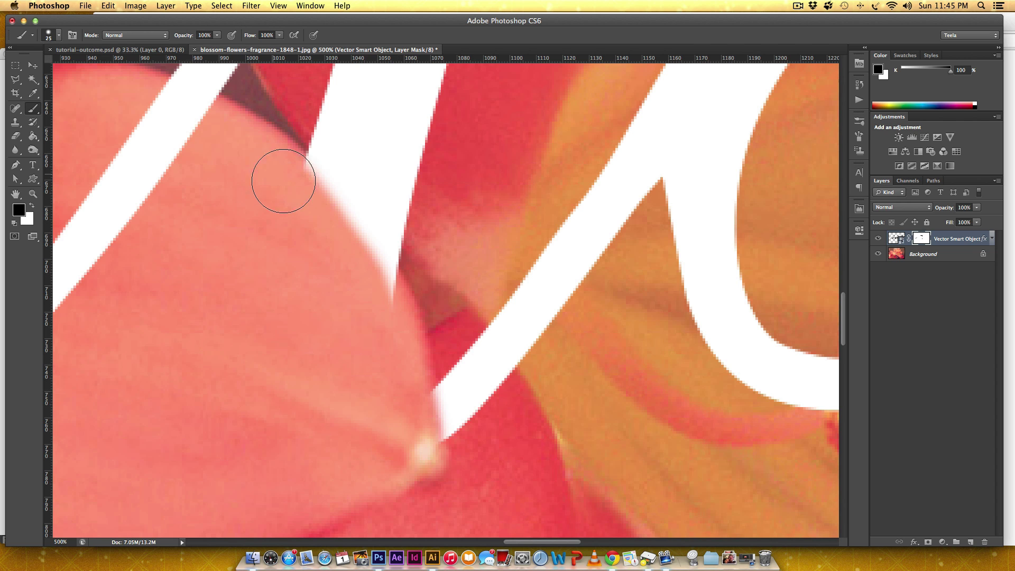
{"action": "mouse_move", "coordinate": [280, 176]}
{"action": "left_mouse_down"}
{"action": "mouse_move", "coordinate": [339, 240]}
{"action": "mouse_move", "coordinate": [376, 312]}
{"action": "mouse_move", "coordinate": [363, 266]}
{"action": "mouse_move", "coordinate": [285, 184]}
{"action": "left_mouse_up"}
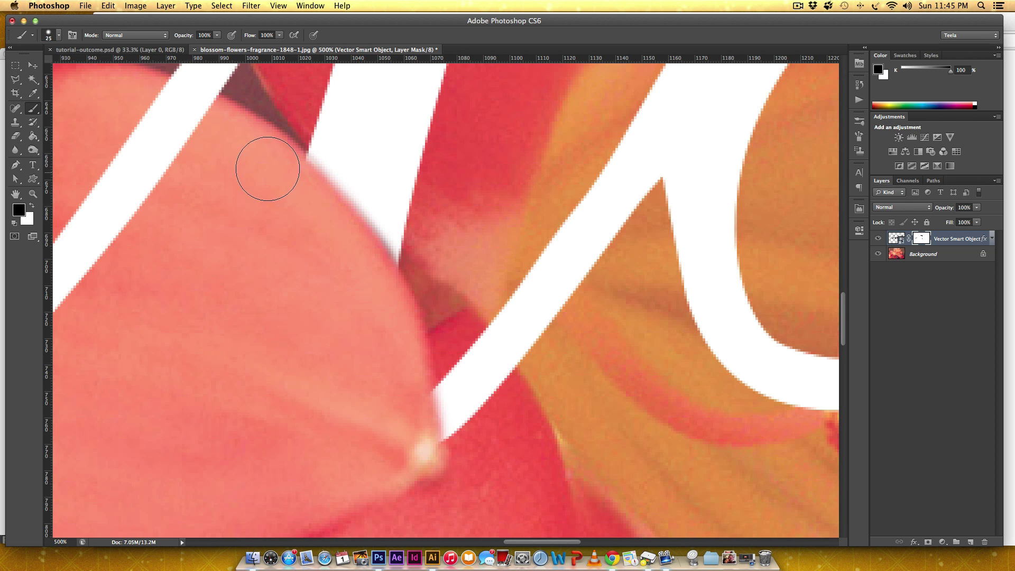
{"action": "key", "text": "super+0"}
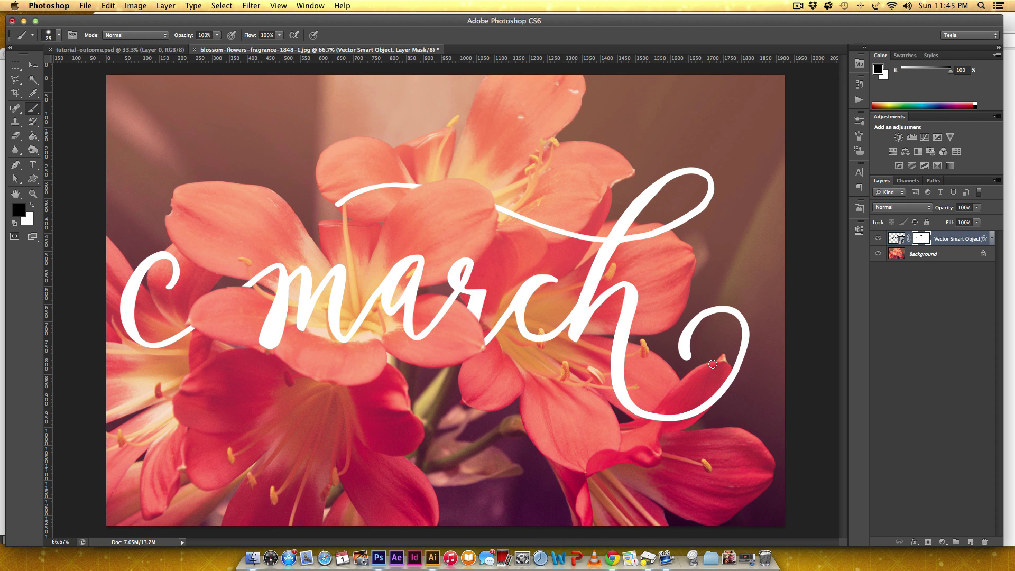
At 300% zoom, paint black on the mask to hide the 'h' loop's curve behind the right petal
{"action": "key", "text": "super+equal"}
{"action": "key", "text": "super+equal"}
{"action": "key", "text": "super+equal"}
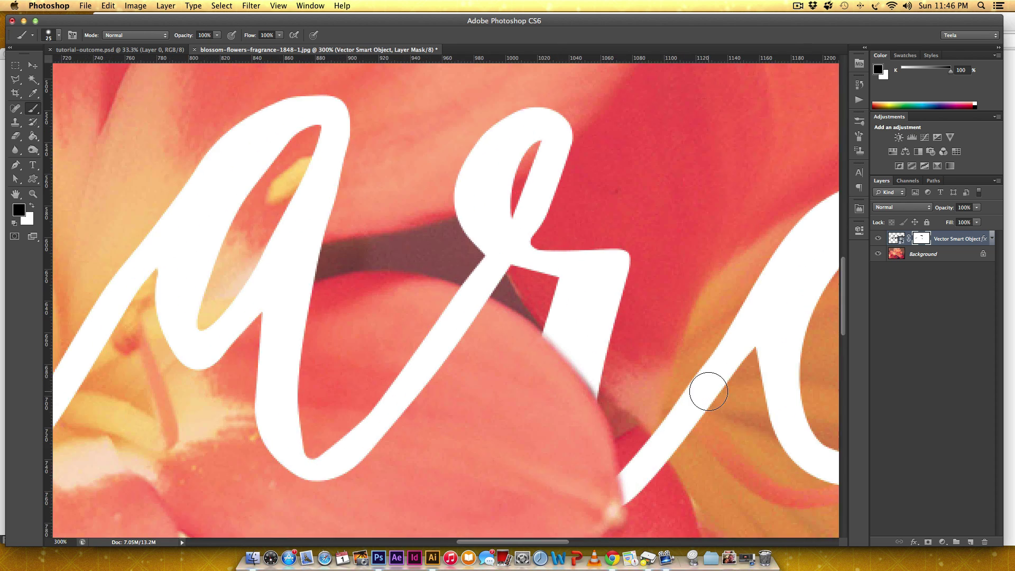
{"action": "left_click_drag", "start_coordinate": [706, 390], "coordinate": [269, 335]}
{"action": "left_click_drag", "start_coordinate": [419, 281], "coordinate": [430, 154]}
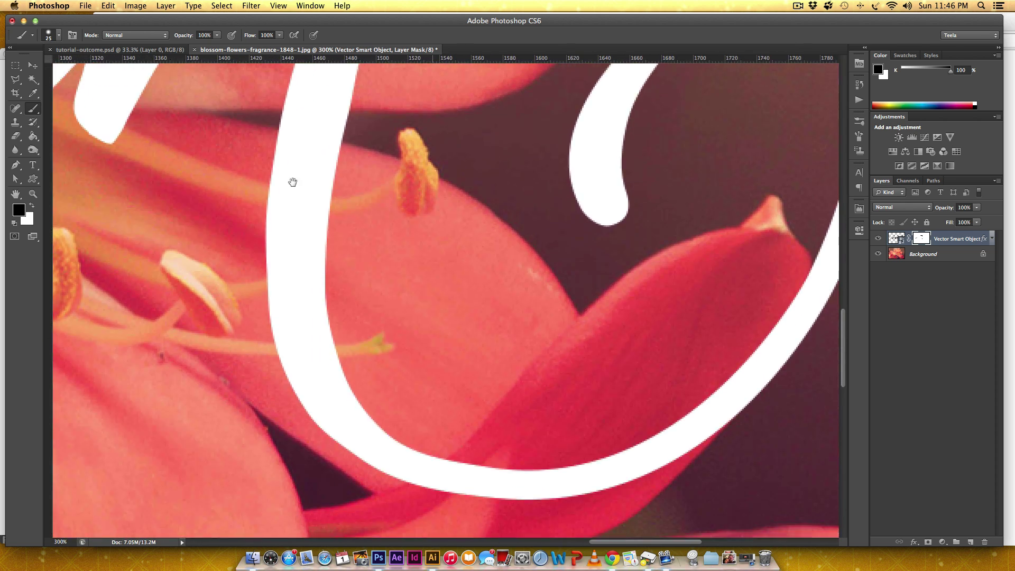
{"action": "mouse_move", "coordinate": [280, 148]}
{"action": "left_mouse_down"}
{"action": "mouse_move", "coordinate": [346, 162]}
{"action": "mouse_move", "coordinate": [272, 158]}
{"action": "mouse_move", "coordinate": [262, 178]}
{"action": "mouse_move", "coordinate": [273, 251]}
{"action": "mouse_move", "coordinate": [335, 327]}
{"action": "mouse_move", "coordinate": [320, 286]}
{"action": "mouse_move", "coordinate": [328, 358]}
{"action": "mouse_move", "coordinate": [317, 396]}
{"action": "mouse_move", "coordinate": [378, 430]}
{"action": "mouse_move", "coordinate": [424, 404]}
{"action": "left_mouse_up"}
{"action": "mouse_move", "coordinate": [339, 426]}
{"action": "left_mouse_down"}
{"action": "mouse_move", "coordinate": [380, 455]}
{"action": "mouse_move", "coordinate": [437, 431]}
{"action": "mouse_move", "coordinate": [386, 465]}
{"action": "mouse_move", "coordinate": [442, 438]}
{"action": "mouse_move", "coordinate": [401, 464]}
{"action": "mouse_move", "coordinate": [415, 460]}
{"action": "mouse_move", "coordinate": [443, 434]}
{"action": "left_mouse_up"}
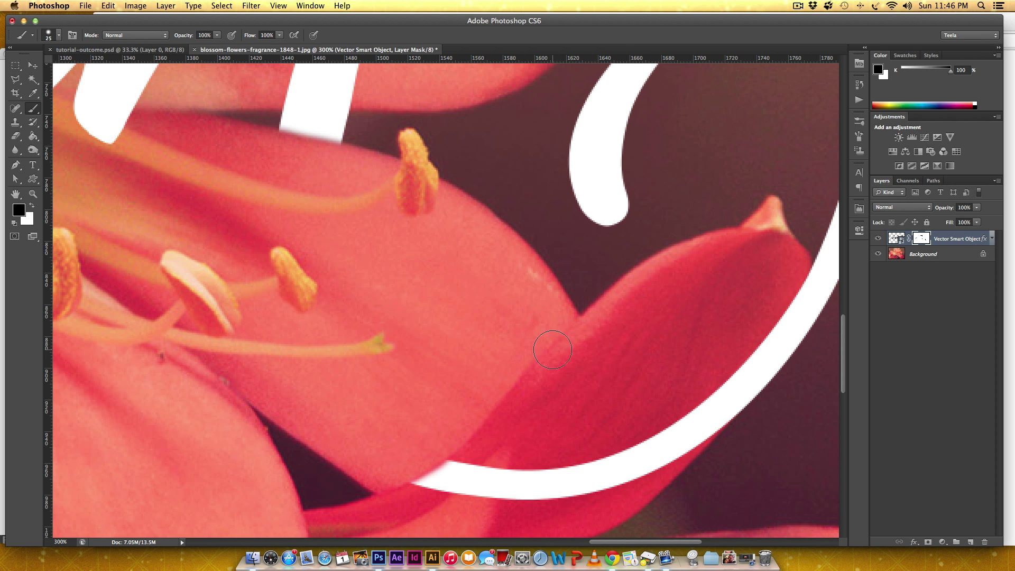
{"action": "key", "text": "super+minus"}
{"action": "key", "text": "super+minus"}
{"action": "key", "text": "super+minus"}
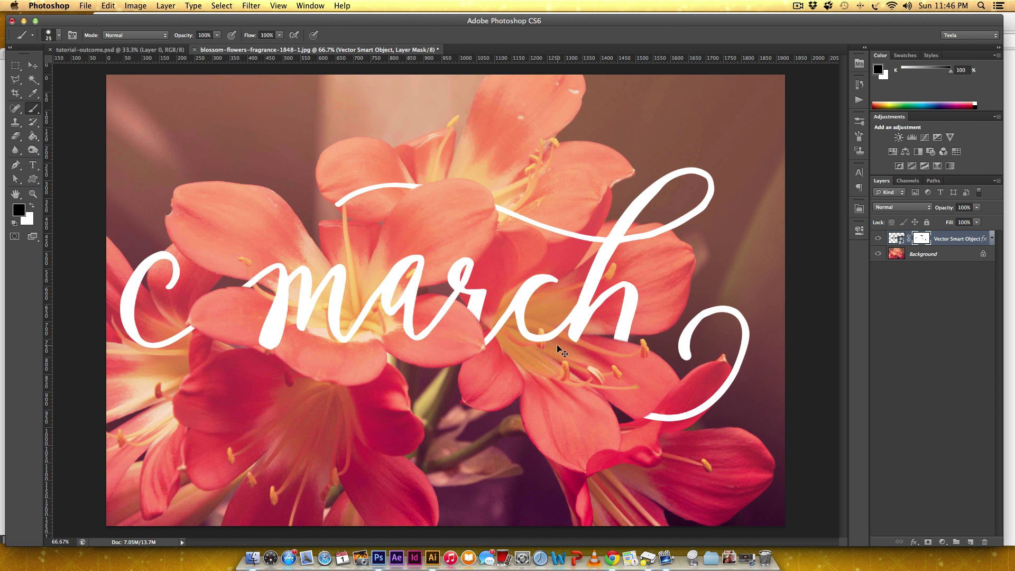
Trim the closing flourish's tapered tip and inner edge along the petal with black on the mask
{"action": "key", "text": "super+plus"}
{"action": "key", "text": "super+plus"}
{"action": "key", "text": "super+plus"}
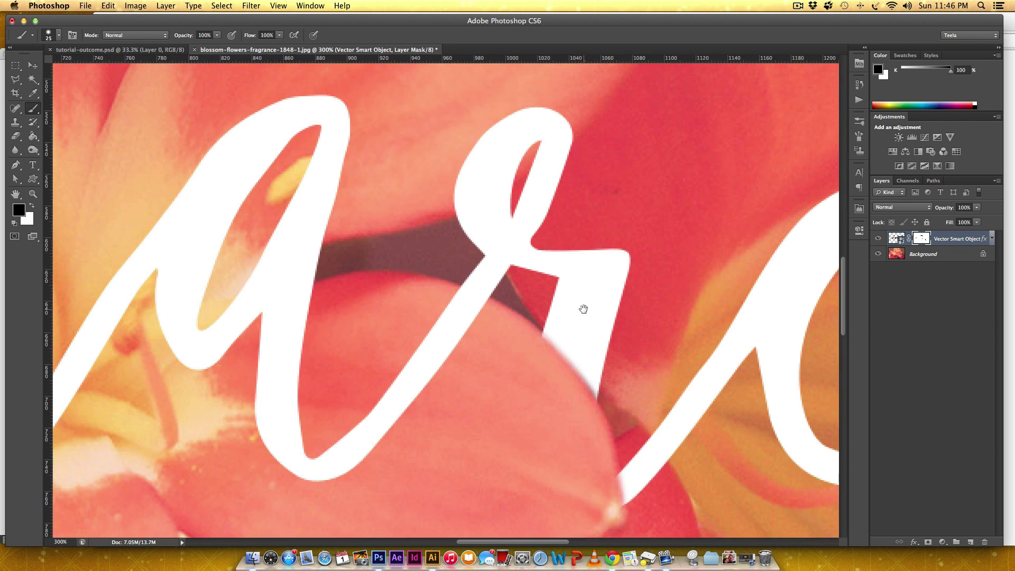
{"action": "scroll", "coordinate": [584, 310], "scroll_direction": "right", "scroll_amount": 10}
{"action": "scroll", "coordinate": [436, 353], "scroll_direction": "down", "scroll_amount": 10}
{"action": "scroll", "coordinate": [437, 353], "scroll_direction": "right", "scroll_amount": 6}
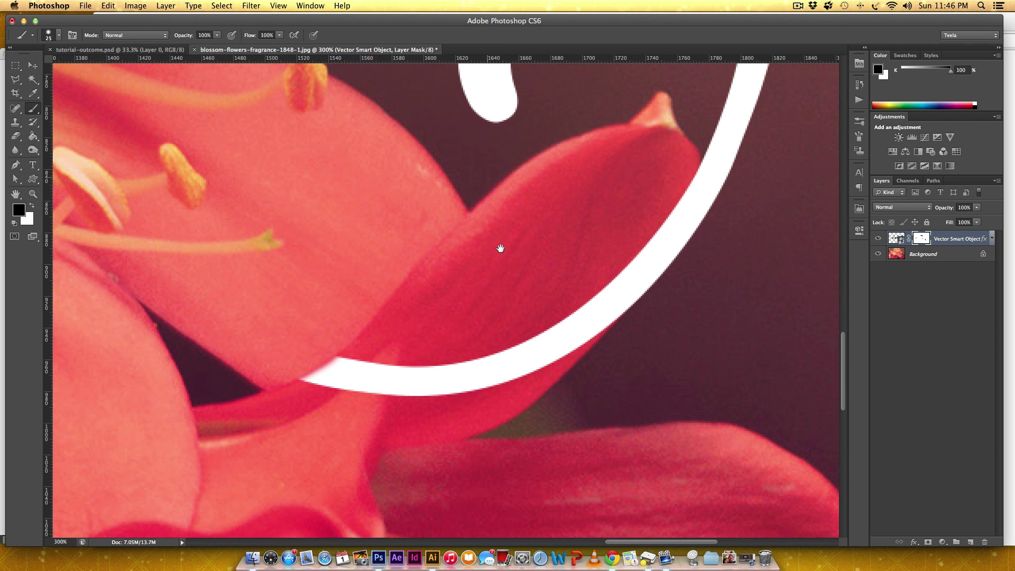
{"action": "mouse_move", "coordinate": [381, 377]}
{"action": "left_mouse_down"}
{"action": "mouse_move", "coordinate": [338, 371]}
{"action": "mouse_move", "coordinate": [286, 391]}
{"action": "mouse_move", "coordinate": [330, 398]}
{"action": "mouse_move", "coordinate": [425, 352]}
{"action": "mouse_move", "coordinate": [416, 384]}
{"action": "mouse_move", "coordinate": [459, 398]}
{"action": "mouse_move", "coordinate": [538, 348]}
{"action": "left_mouse_up"}
{"action": "mouse_move", "coordinate": [635, 249]}
{"action": "left_mouse_down"}
{"action": "mouse_move", "coordinate": [540, 372]}
{"action": "mouse_move", "coordinate": [568, 312]}
{"action": "mouse_move", "coordinate": [551, 337]}
{"action": "mouse_move", "coordinate": [607, 289]}
{"action": "mouse_move", "coordinate": [658, 208]}
{"action": "mouse_move", "coordinate": [565, 357]}
{"action": "mouse_move", "coordinate": [634, 258]}
{"action": "mouse_move", "coordinate": [688, 156]}
{"action": "mouse_move", "coordinate": [621, 290]}
{"action": "mouse_move", "coordinate": [632, 259]}
{"action": "left_mouse_up"}
{"action": "left_click_drag", "start_coordinate": [683, 160], "coordinate": [620, 308]}
{"action": "right_click", "coordinate": [630, 282]}
{"action": "key", "text": "Escape"}
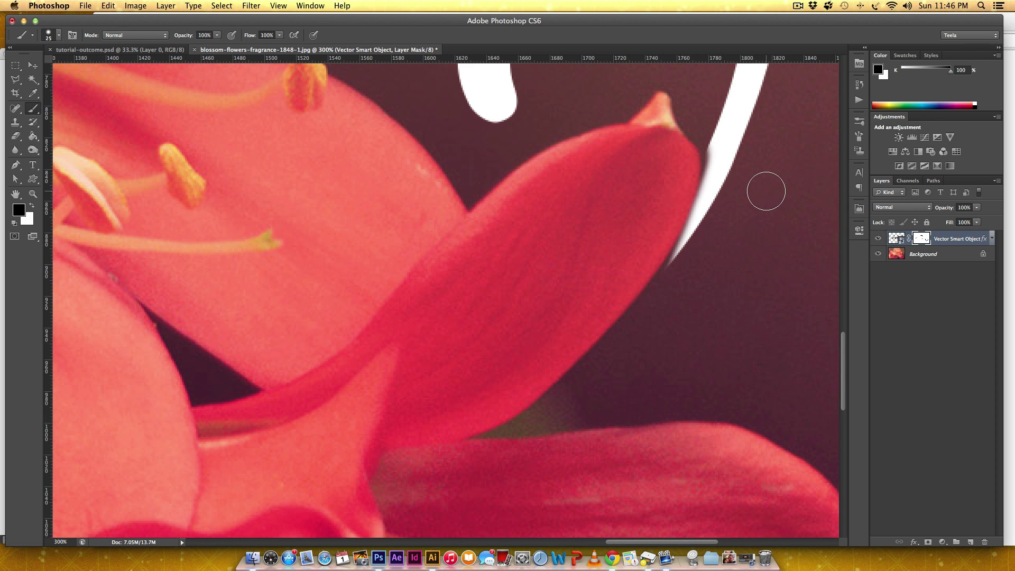
Refine the mask at the petal tip, restoring the curve with white using a 15 px brush at 500%
{"action": "key", "text": "x"}
{"action": "mouse_move", "coordinate": [721, 154]}
{"action": "left_mouse_down"}
{"action": "mouse_move", "coordinate": [659, 272]}
{"action": "mouse_move", "coordinate": [669, 275]}
{"action": "left_mouse_up"}
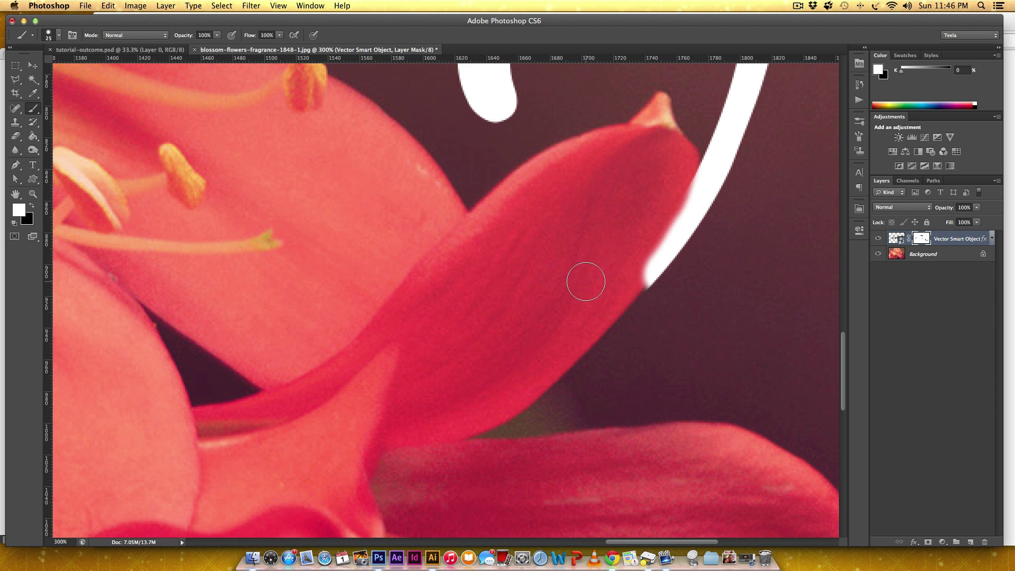
{"action": "key", "text": "x"}
{"action": "mouse_move", "coordinate": [669, 168]}
{"action": "left_mouse_down"}
{"action": "mouse_move", "coordinate": [681, 196]}
{"action": "mouse_move", "coordinate": [632, 273]}
{"action": "mouse_move", "coordinate": [655, 245]}
{"action": "left_mouse_up"}
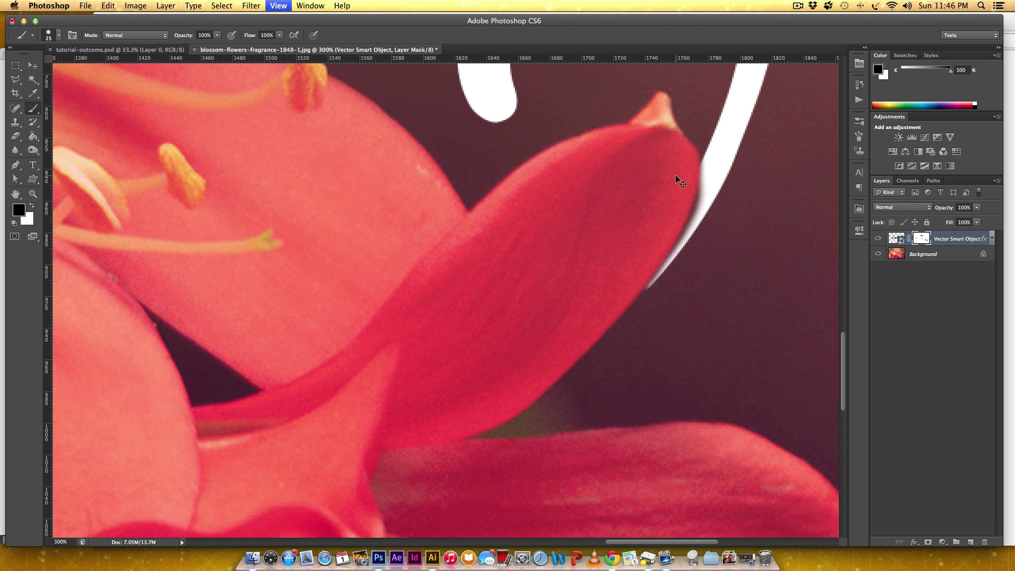
{"action": "key", "text": "super+equal"}
{"action": "key", "text": "super+equal"}
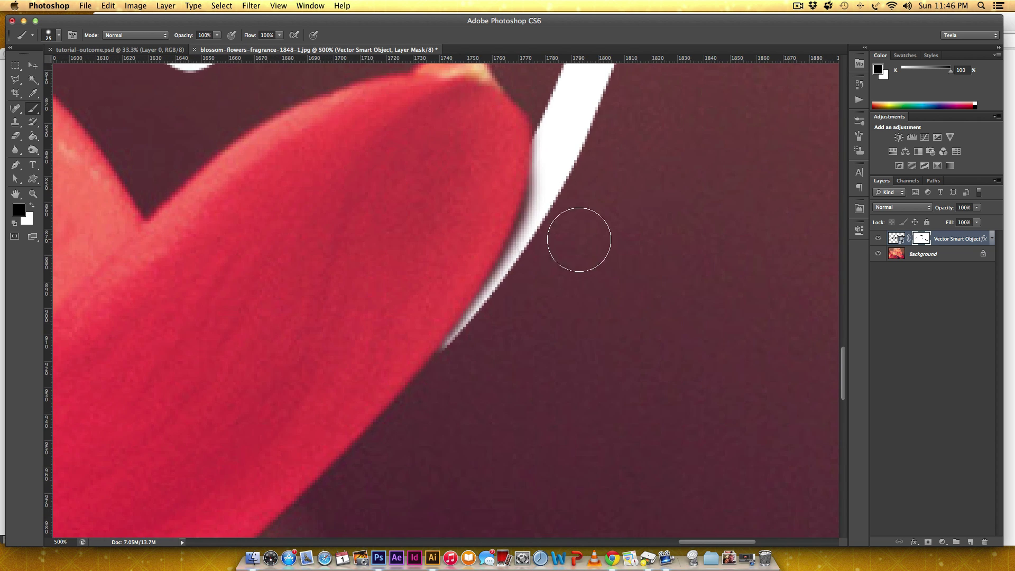
{"action": "key", "text": "x"}
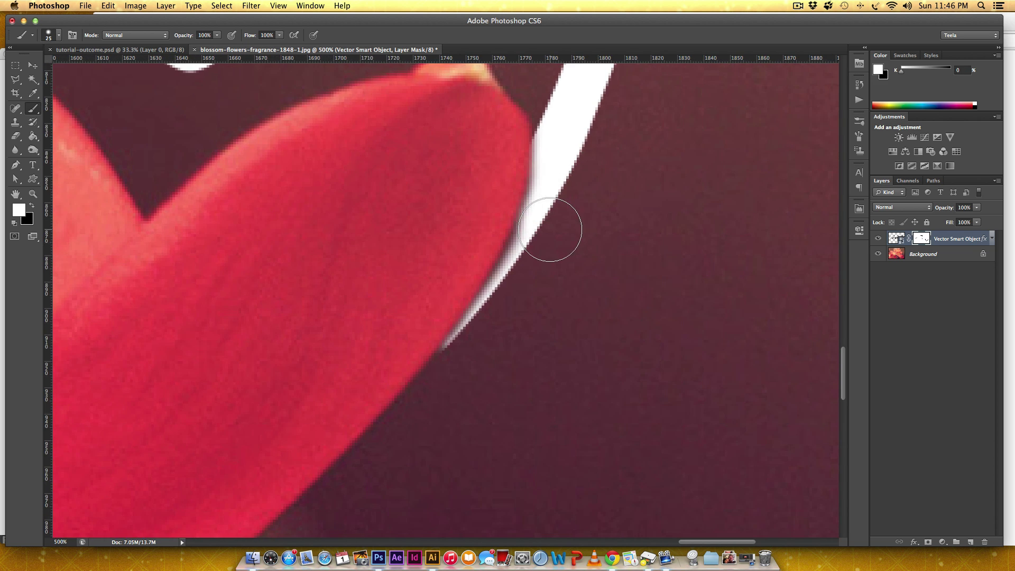
{"action": "key", "text": "bracketleft"}
{"action": "key", "text": "bracketleft"}
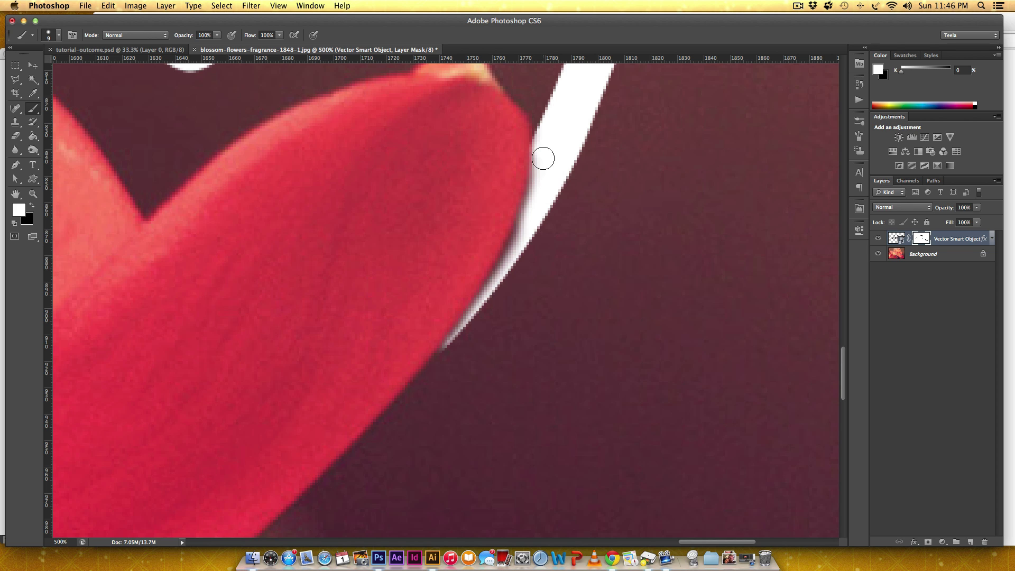
{"action": "left_click_drag", "start_coordinate": [543, 158], "coordinate": [516, 254]}
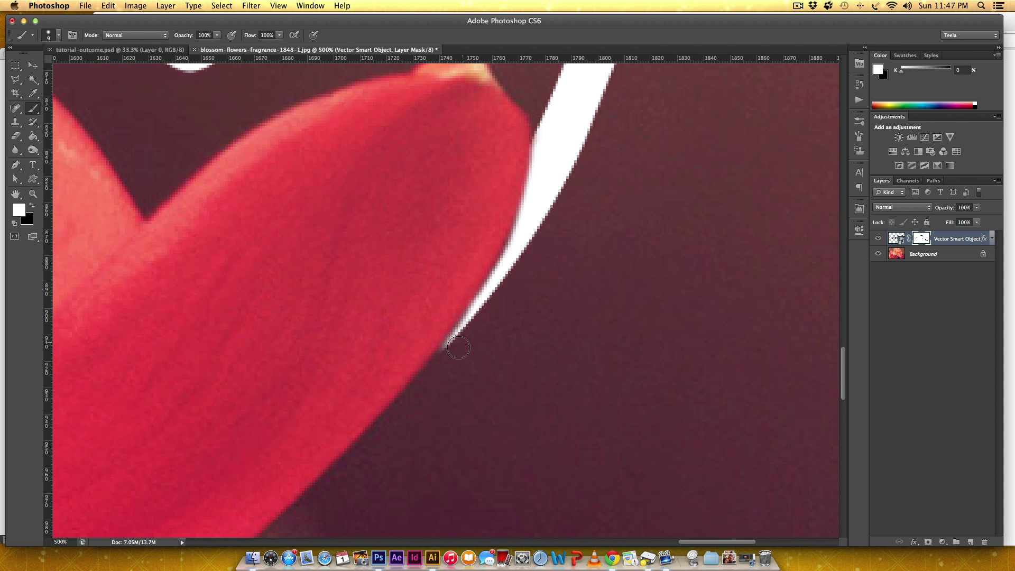
{"action": "key", "text": "super+0"}
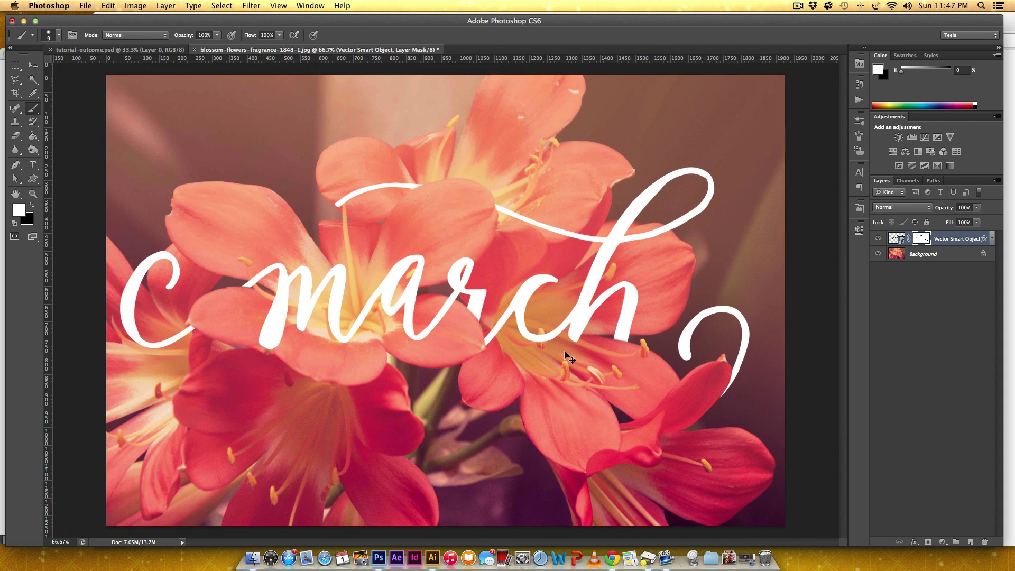
{"action": "key", "text": "super+minus"}
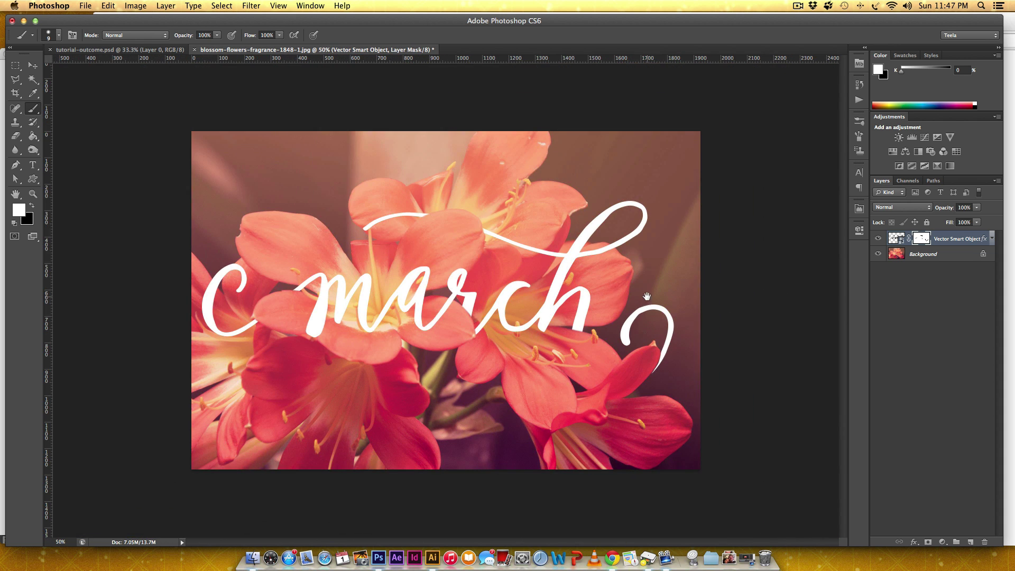
{"action": "key", "text": "v"}
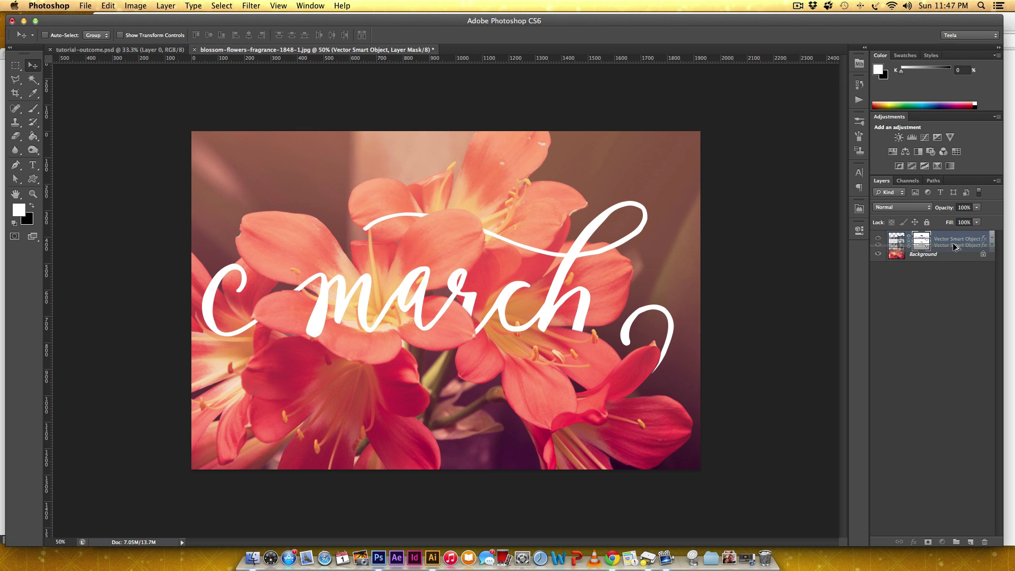
Duplicate the masked lettering layer, hide the copy, and select the top lettering layer
{"action": "left_click_drag", "start_coordinate": [954, 242], "coordinate": [915, 257]}
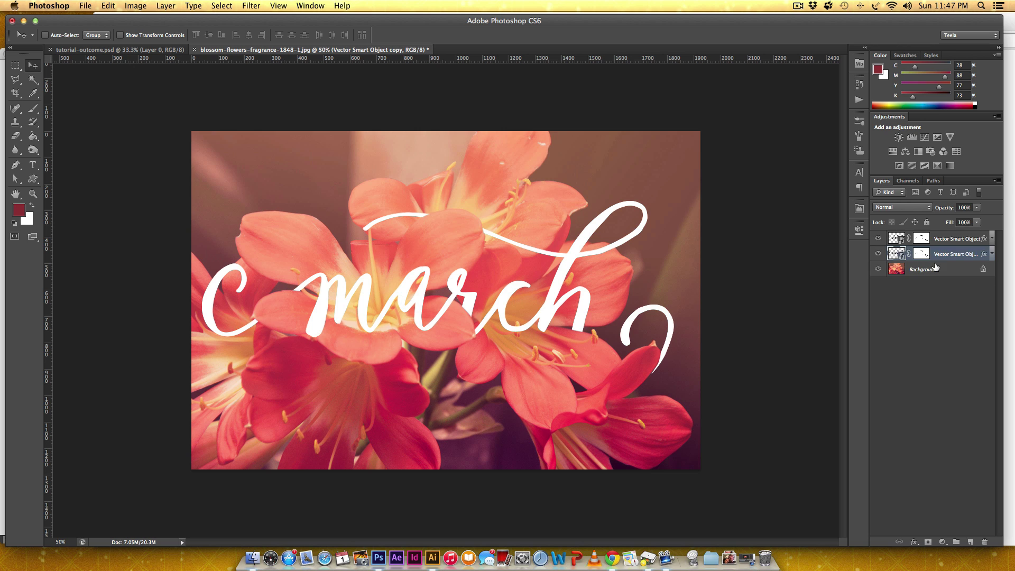
{"action": "left_click", "coordinate": [878, 254]}
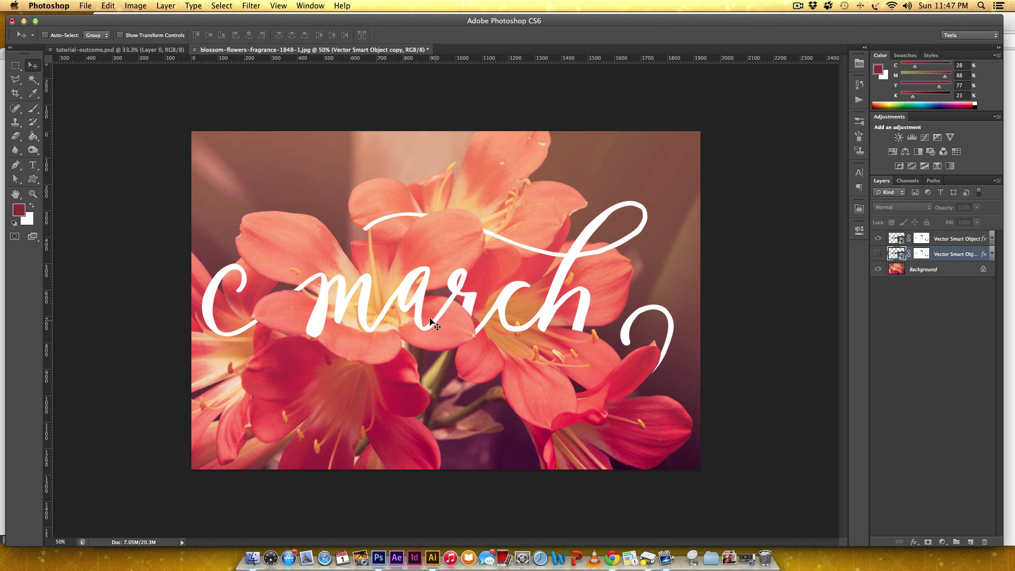
{"action": "left_click", "coordinate": [897, 248], "text": "super"}
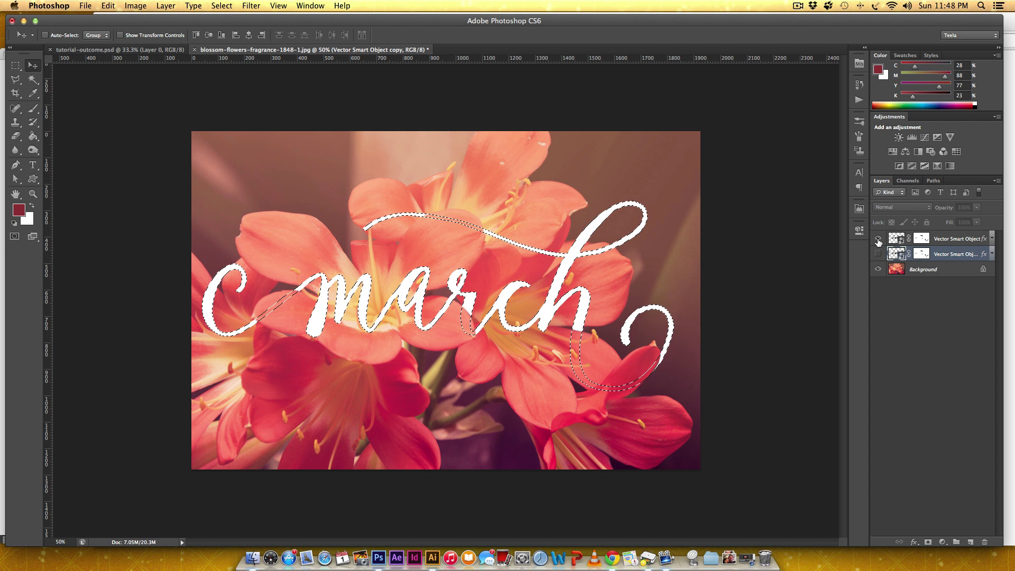
{"action": "key", "text": "super+d"}
{"action": "left_click", "coordinate": [955, 239]}
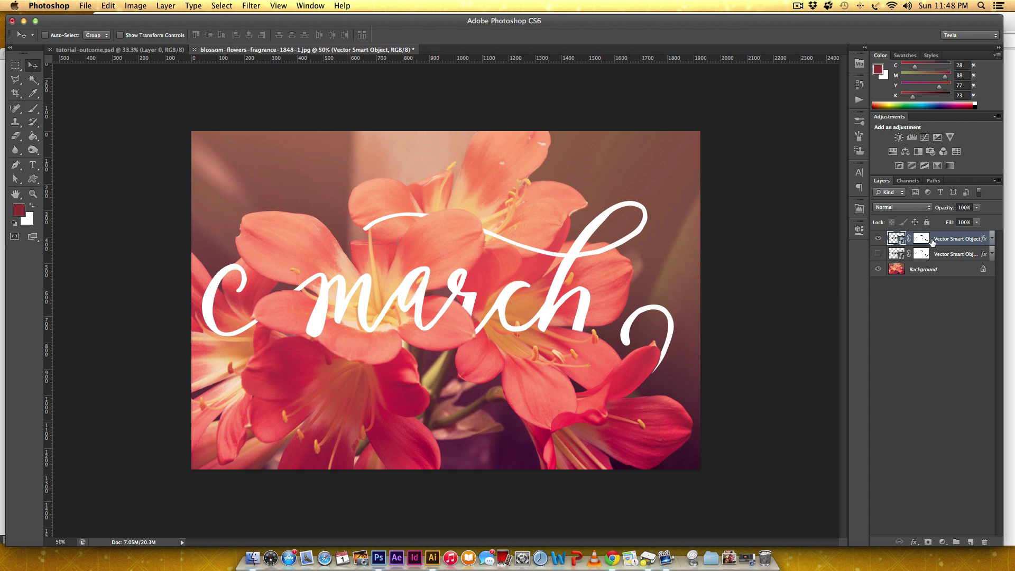
Convert the top lettering layer to a smart object and load its outline as a selection
{"action": "right_click", "coordinate": [955, 240]}
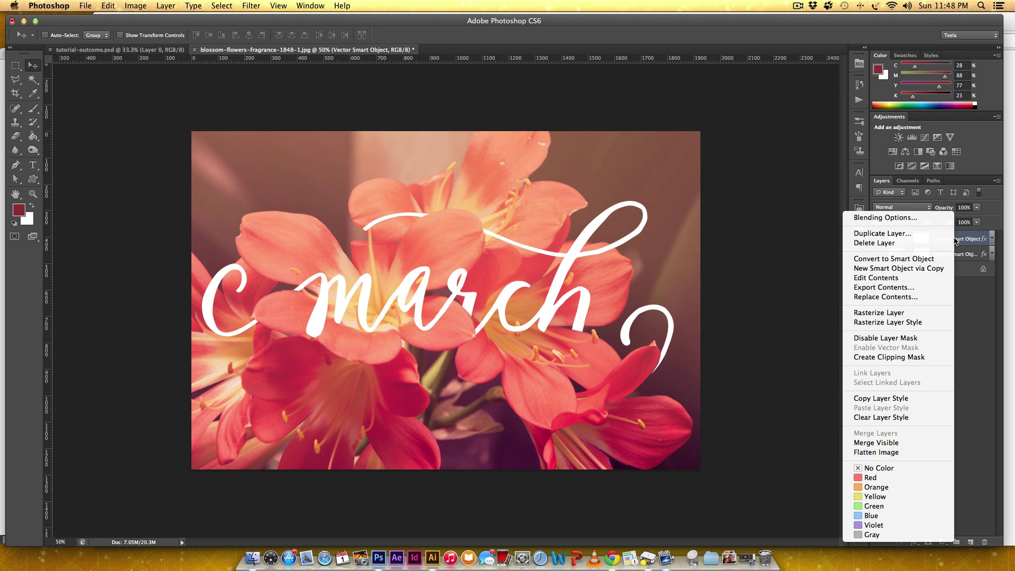
{"action": "left_click", "coordinate": [879, 261]}
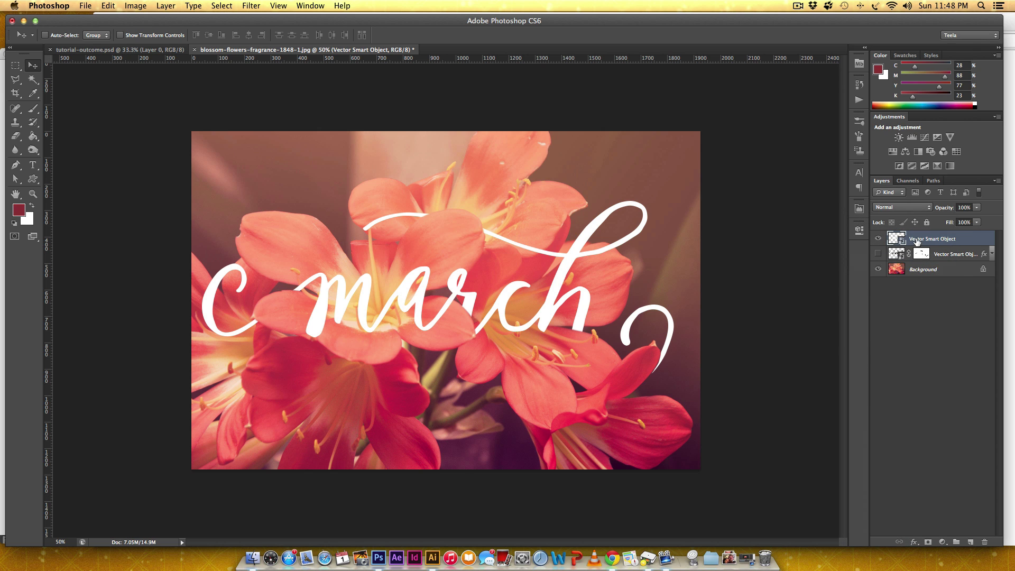
{"action": "left_click", "coordinate": [878, 239]}
{"action": "left_click", "coordinate": [878, 239]}
{"action": "left_click", "coordinate": [893, 240], "text": "super"}
Add a new empty layer and sample the pink petal colour with the Eyedropper
{"action": "left_click", "coordinate": [971, 543]}
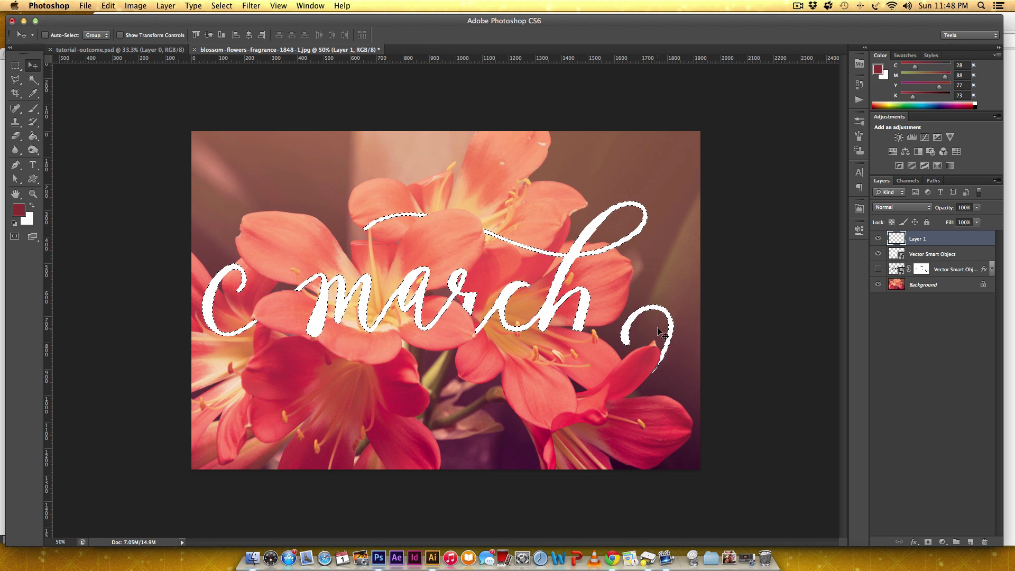
{"action": "key", "text": "super+plus"}
{"action": "key", "text": "super+plus"}
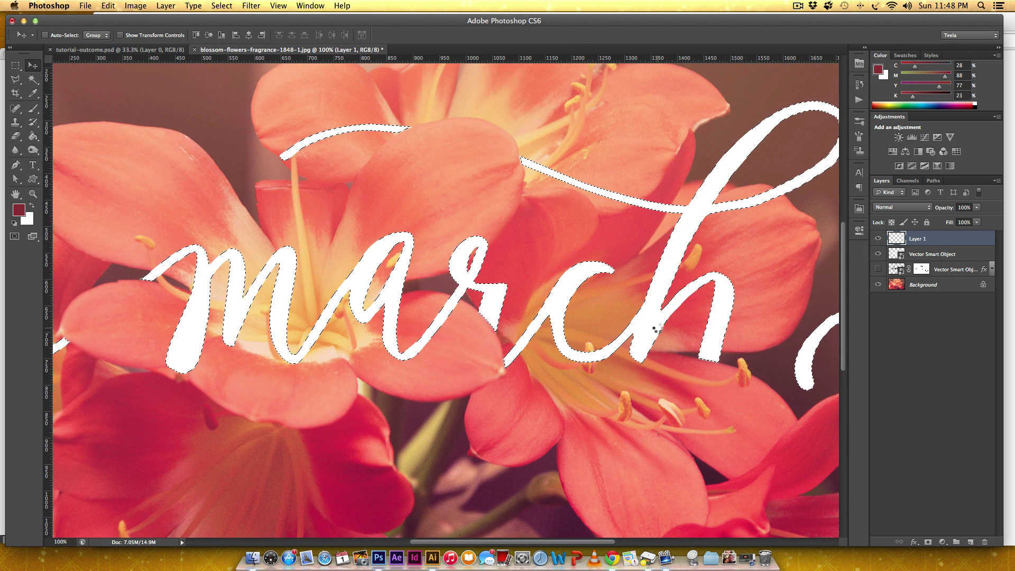
{"action": "left_click_drag", "start_coordinate": [619, 390], "coordinate": [623, 243]}
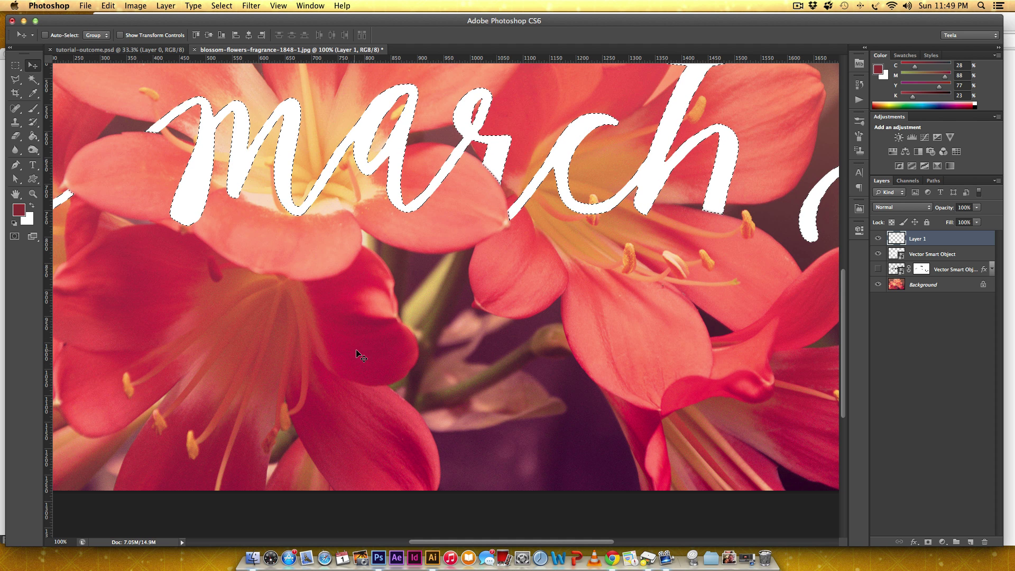
{"action": "key", "text": "i"}
{"action": "left_click", "coordinate": [383, 323]}
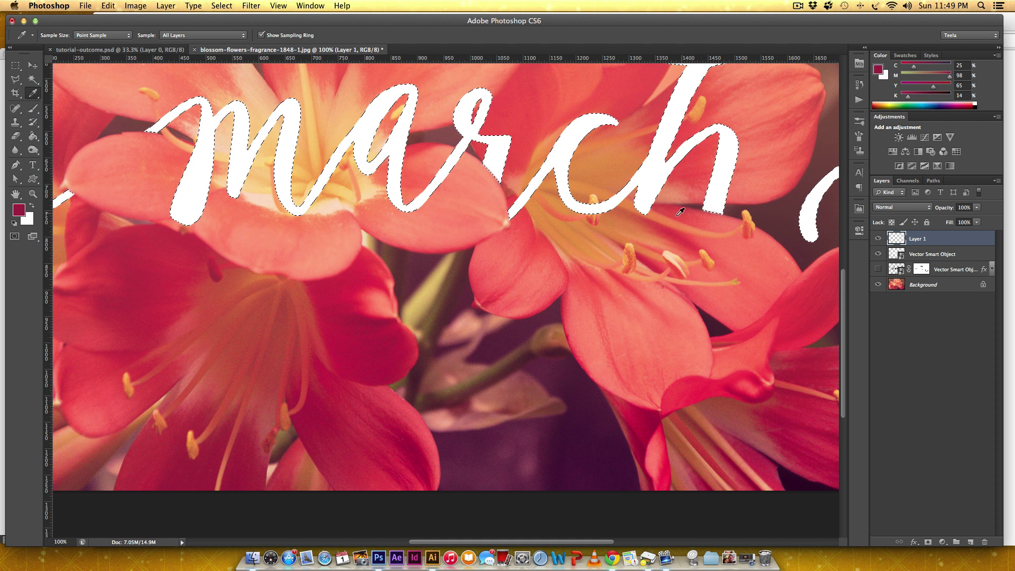
Set up a soft-edged 60 px brush by lowering its hardness
{"action": "key", "text": "b"}
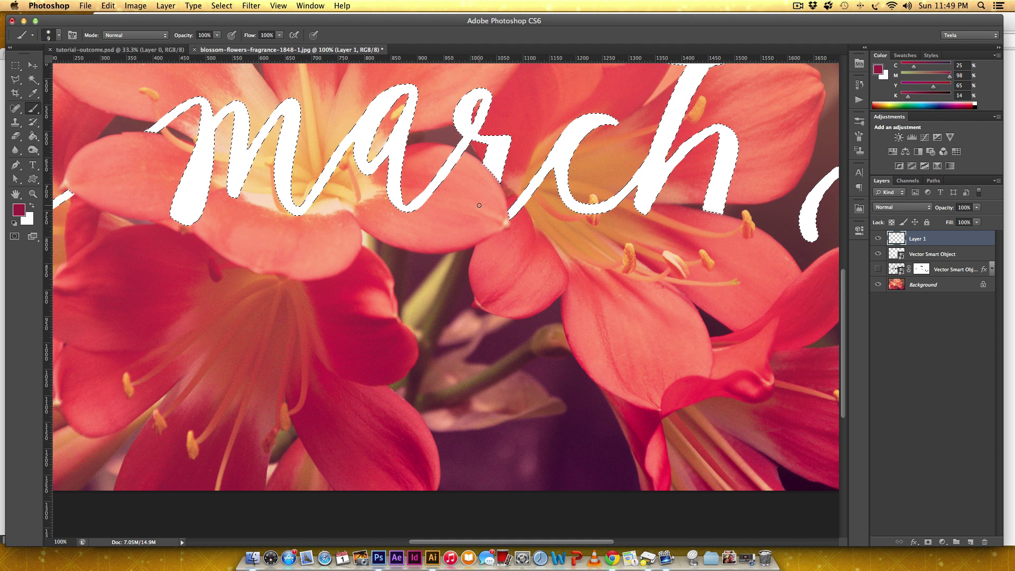
{"action": "key", "text": "bracketright"}
{"action": "key", "text": "bracketright"}
{"action": "key", "text": "bracketright"}
{"action": "key", "text": "bracketright"}
{"action": "key", "text": "bracketright"}
{"action": "key", "text": "bracketright"}
{"action": "left_click", "coordinate": [59, 36]}
{"action": "left_click_drag", "start_coordinate": [74, 95], "coordinate": [1, 89]}
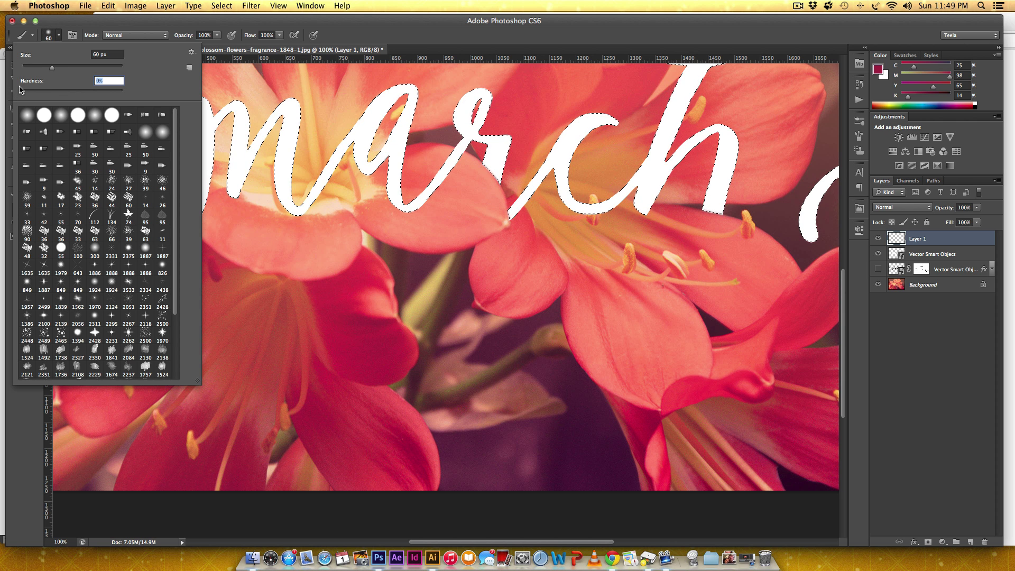
{"action": "left_click", "coordinate": [466, 34]}
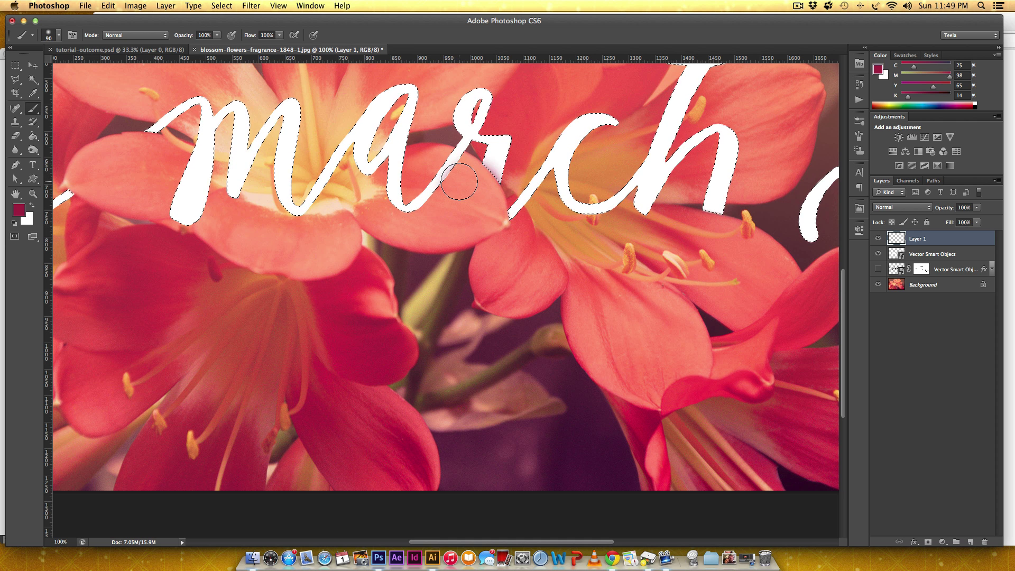
Paint petal colour with a 175 px brush over the final loop's tail inside the lettering selection
{"action": "key", "text": "e"}
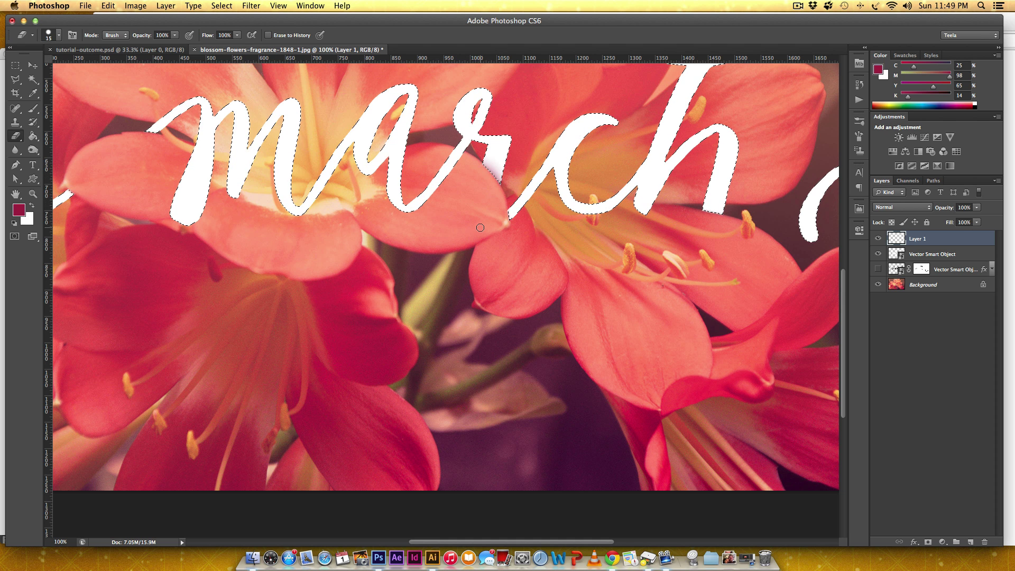
{"action": "key", "text": "b"}
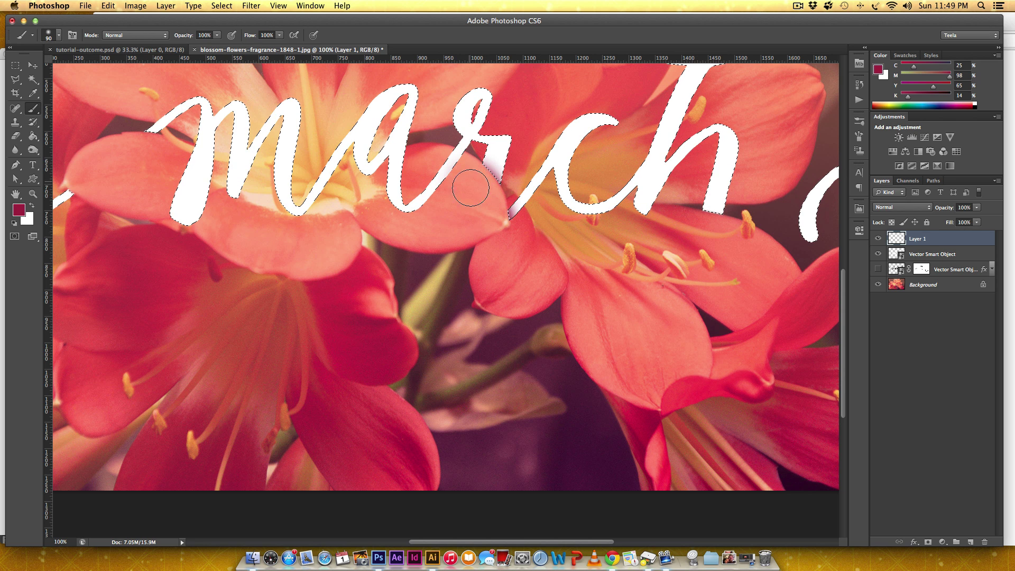
{"action": "key", "text": "super+d"}
{"action": "scroll", "coordinate": [491, 290], "scroll_direction": "right", "scroll_amount": 10}
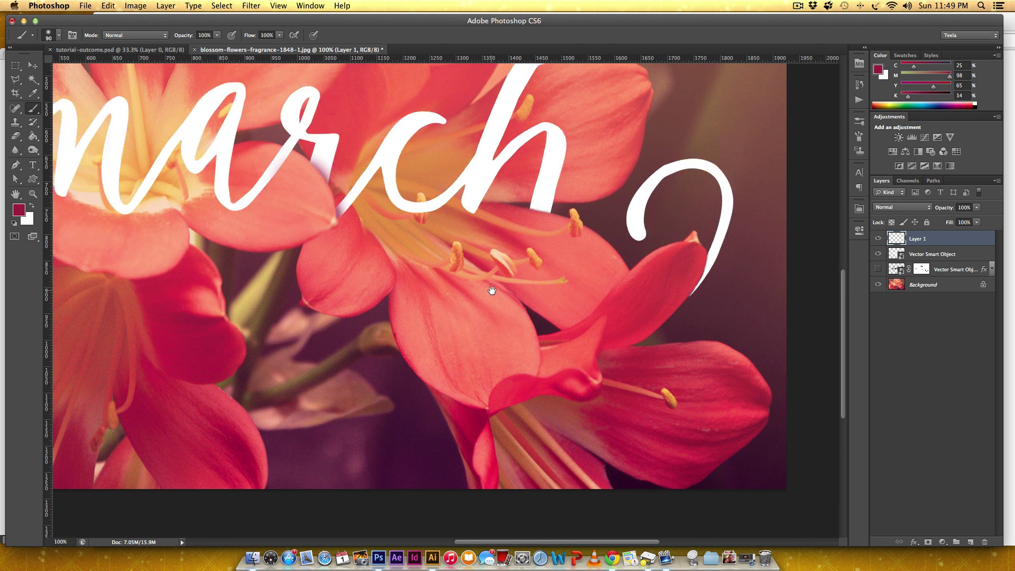
{"action": "key", "text": "super+shift+d"}
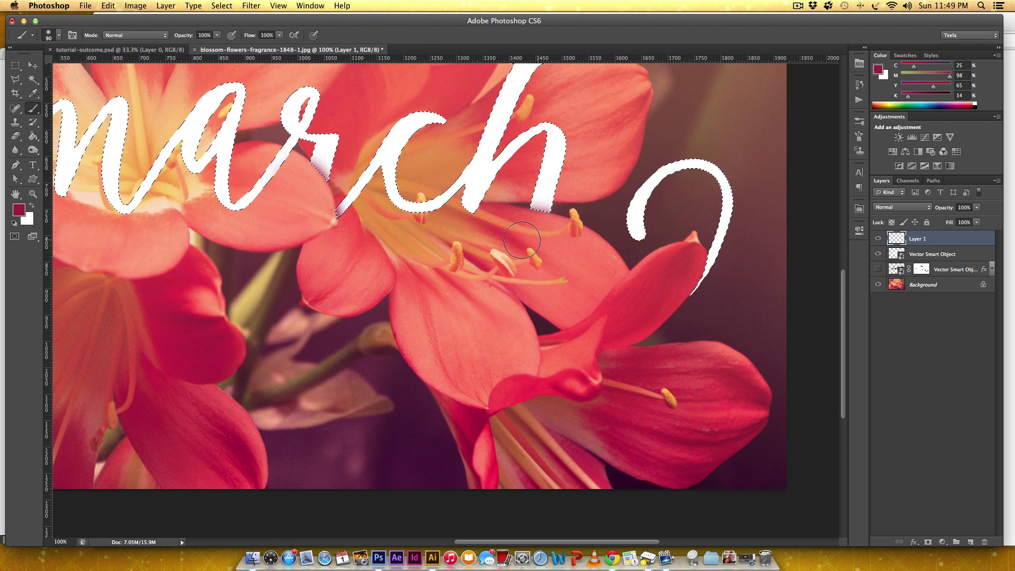
{"action": "key", "text": "bracketright"}
{"action": "key", "text": "bracketright"}
{"action": "key", "text": "bracketright"}
{"action": "key", "text": "bracketright"}
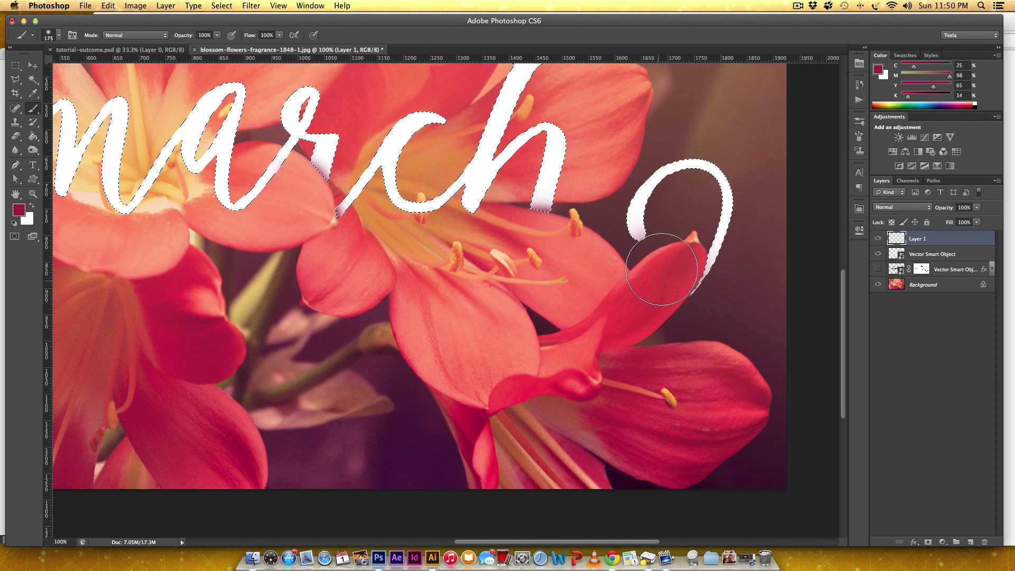
{"action": "left_click_drag", "start_coordinate": [657, 271], "coordinate": [661, 261]}
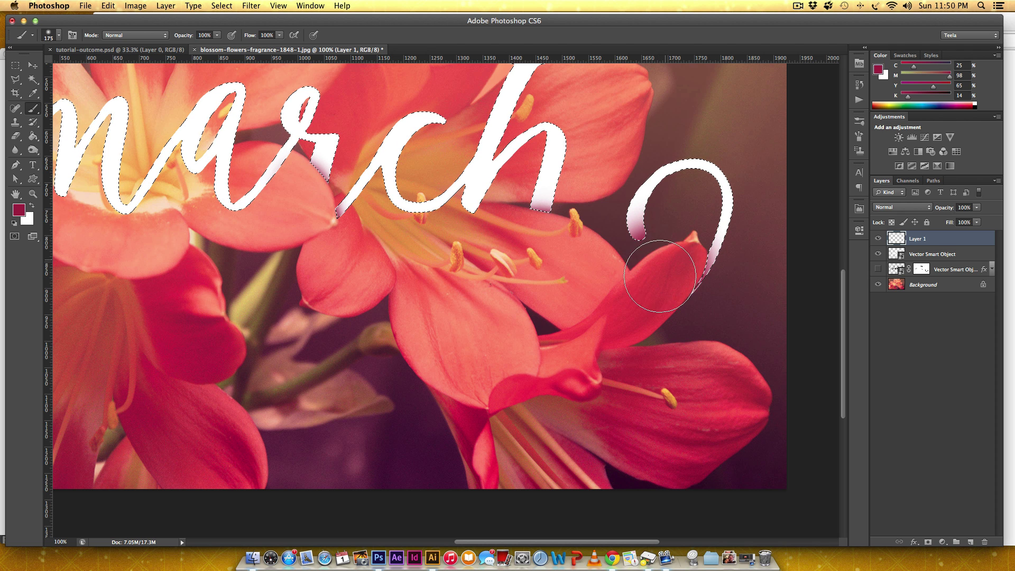
{"action": "left_click", "coordinate": [638, 255]}
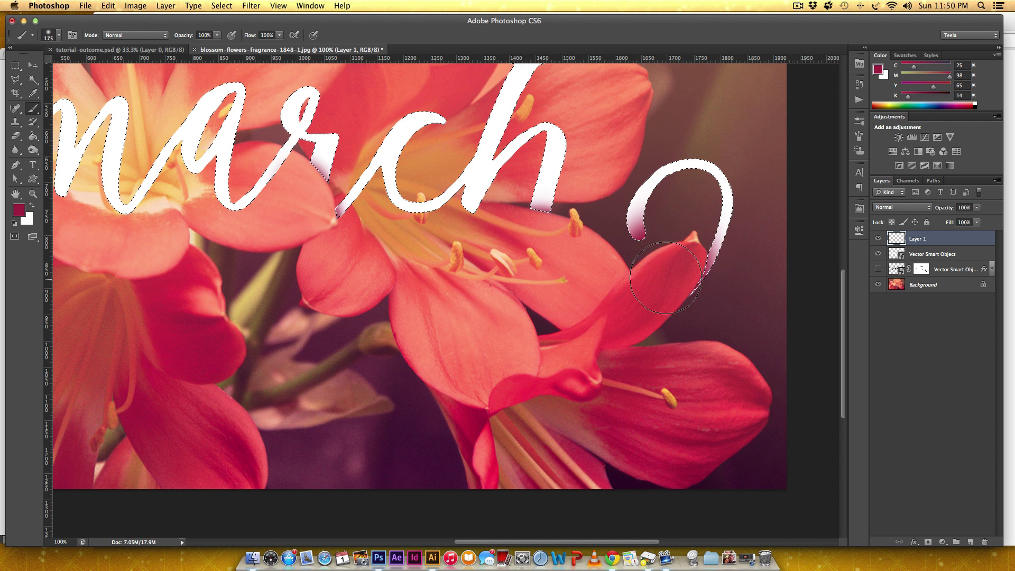
{"action": "key", "text": "e"}
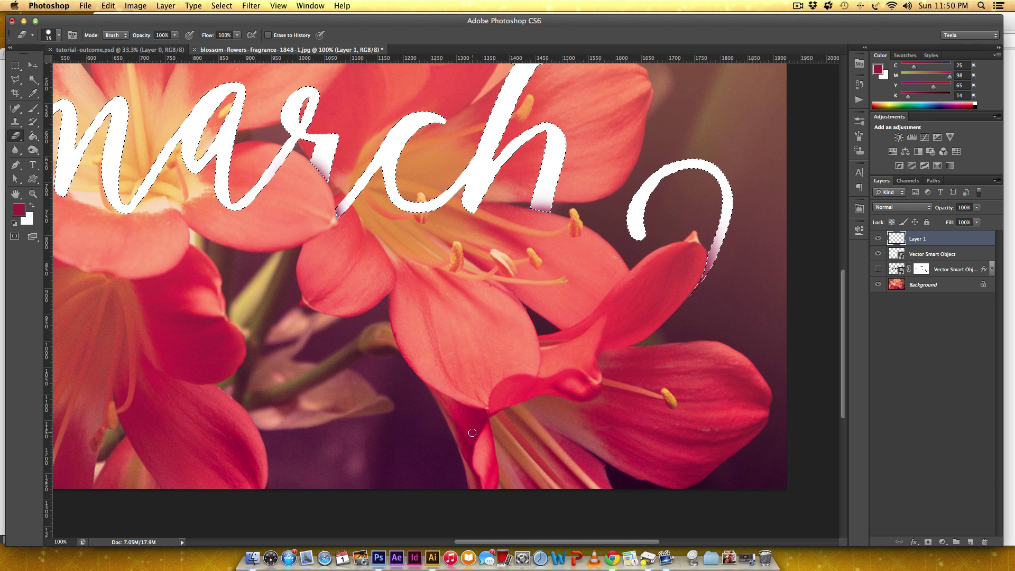
{"action": "key", "text": "b"}
{"action": "left_click_drag", "start_coordinate": [316, 394], "coordinate": [489, 417]}
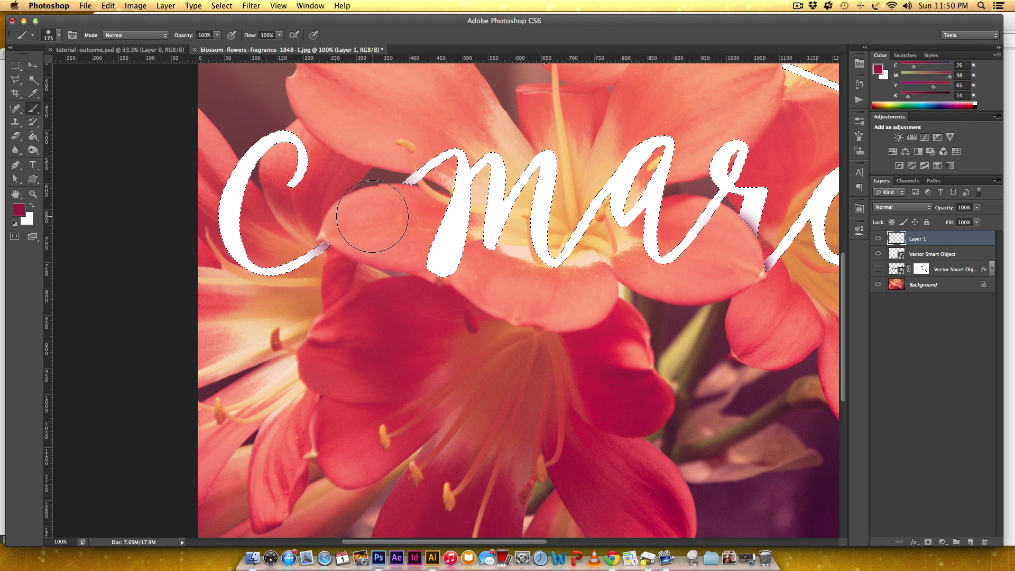
With a 125 px brush, paint petal colour over the upper swash where it meets the top petal
{"action": "key", "text": "bracketleft"}
{"action": "key", "text": "bracketleft"}
{"action": "key", "text": "bracketleft"}
{"action": "key", "text": "bracketleft"}
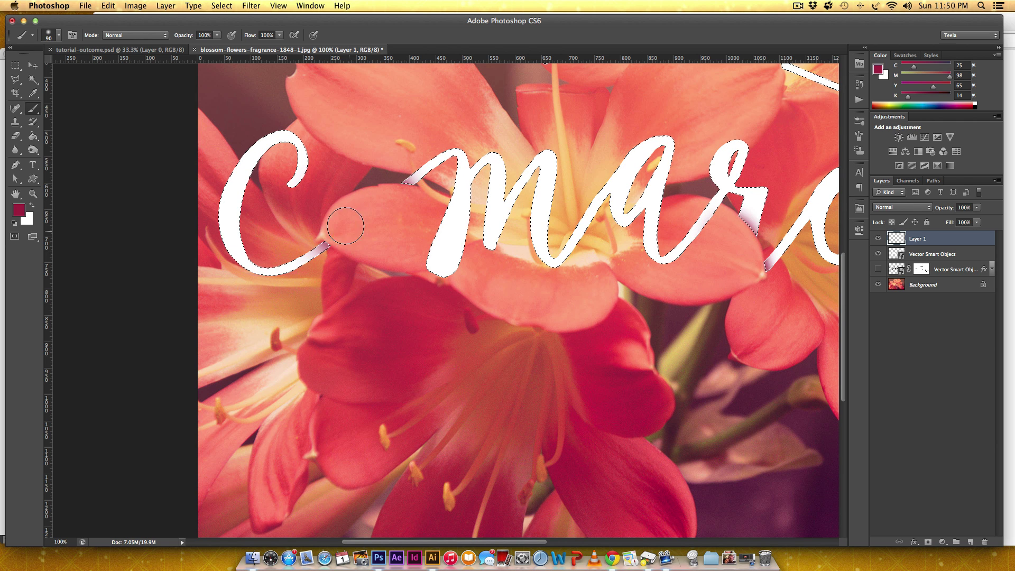
{"action": "scroll", "coordinate": [577, 290], "scroll_direction": "right", "scroll_amount": 10}
{"action": "scroll", "coordinate": [578, 291], "scroll_direction": "up", "scroll_amount": 6}
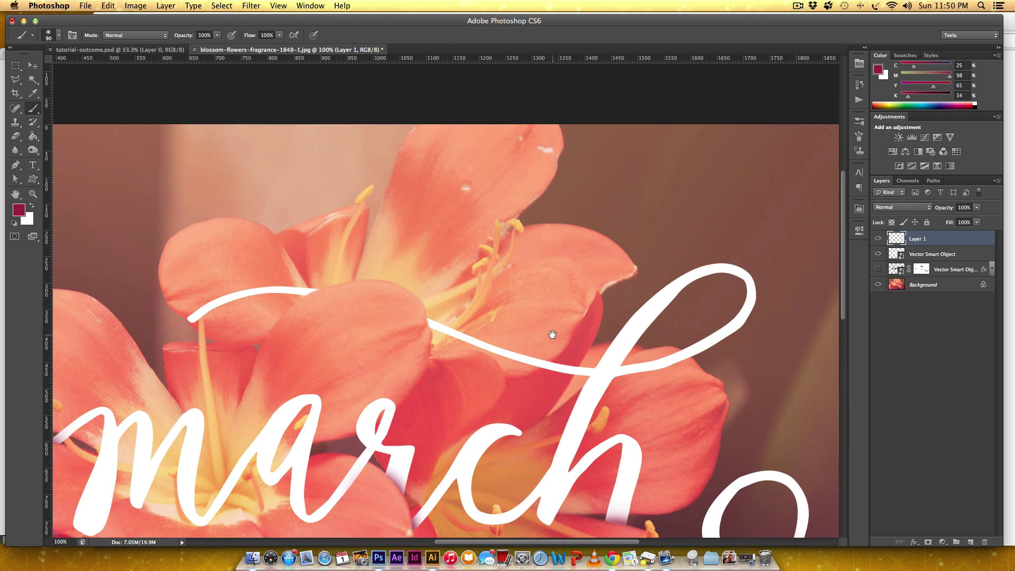
{"action": "key", "text": "bracketright"}
{"action": "key", "text": "bracketright"}
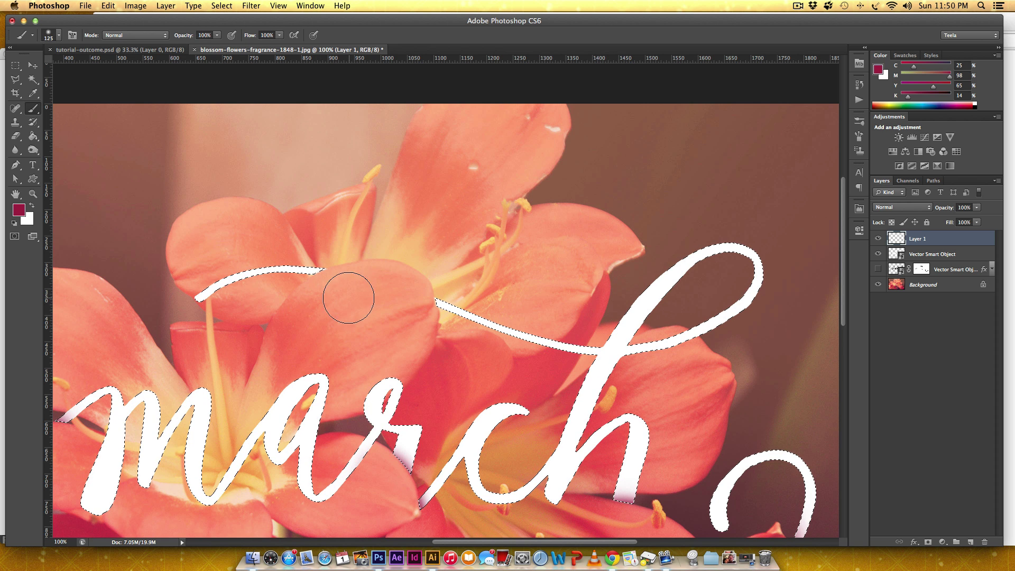
{"action": "mouse_move", "coordinate": [343, 298]}
{"action": "left_mouse_down"}
{"action": "mouse_move", "coordinate": [397, 294]}
{"action": "mouse_move", "coordinate": [394, 281]}
{"action": "mouse_move", "coordinate": [409, 327]}
{"action": "mouse_move", "coordinate": [385, 279]}
{"action": "left_mouse_up"}
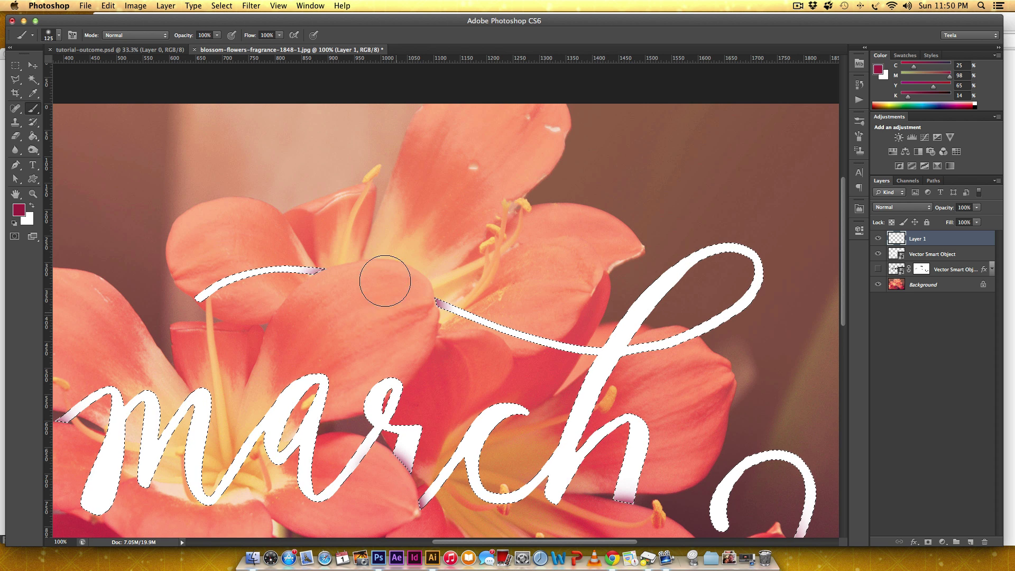
{"action": "key", "text": "super+d"}
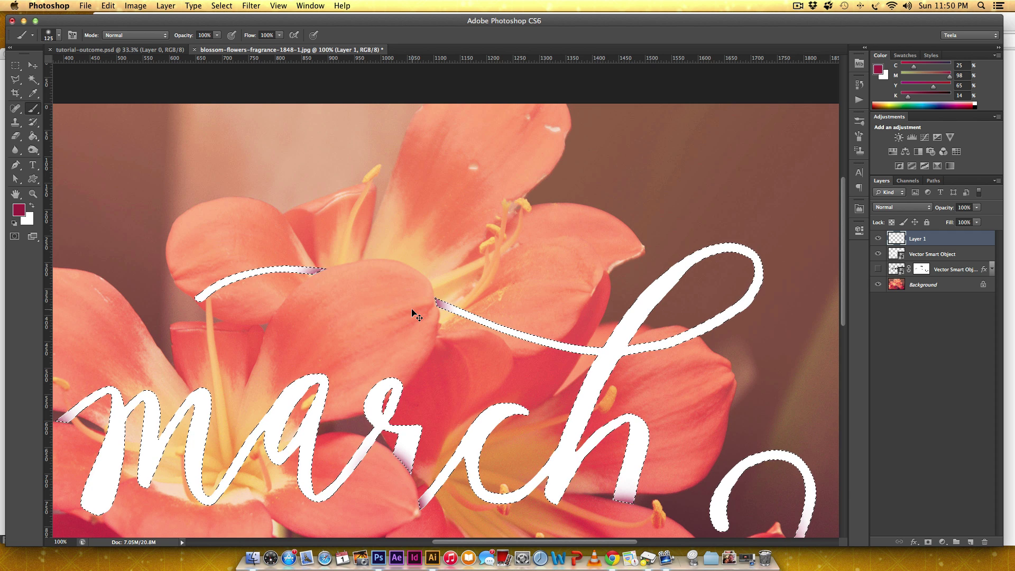
{"action": "key", "text": "super+minus"}
{"action": "key", "text": "super+minus"}
{"action": "key", "text": "super+shift+d"}
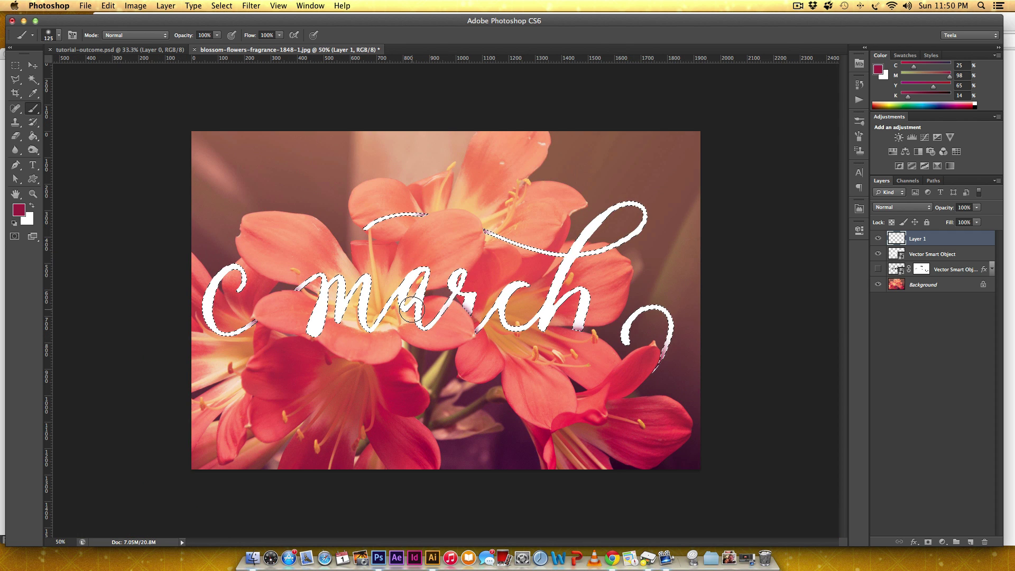
Deselect the lettering and set Layer 1's opacity to 50%
{"action": "key", "text": "super+d"}
{"action": "left_click", "coordinate": [965, 207]}
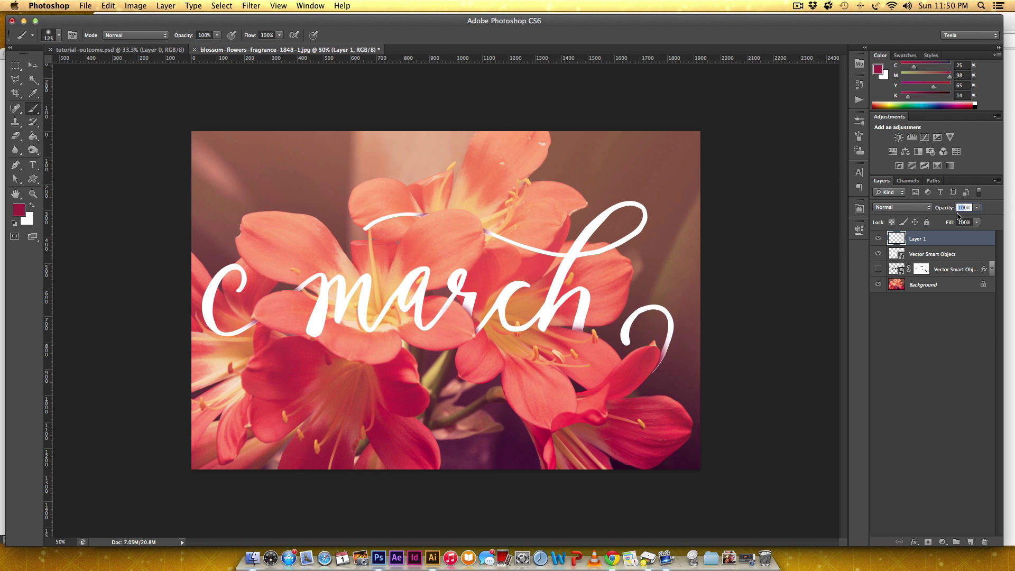
{"action": "type", "text": "50"}
{"action": "key", "text": "Return"}
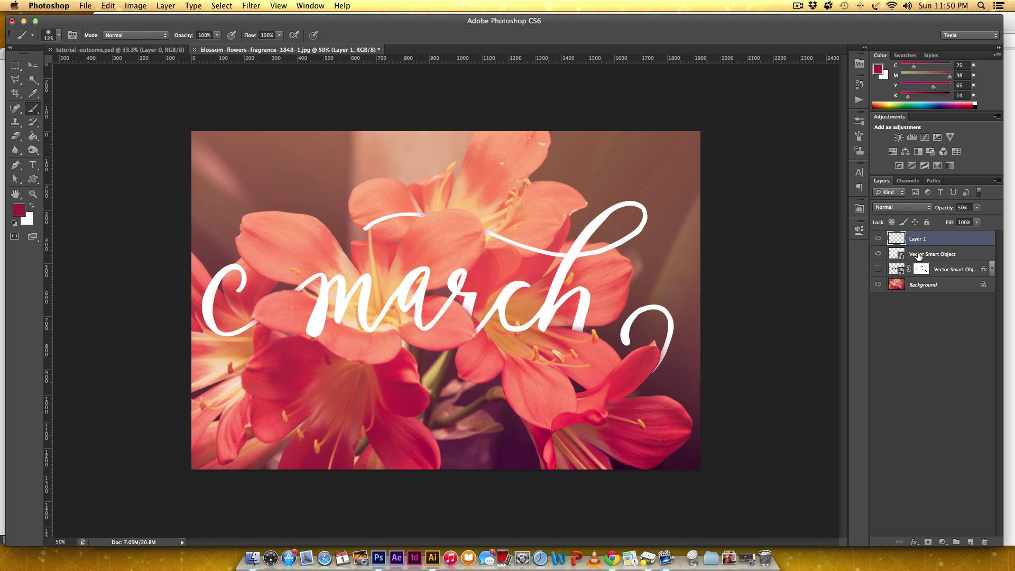
Toggle the lettering's visibility to compare, then open Layer Style for the top Vector Smart Object
{"action": "left_click", "coordinate": [878, 255]}
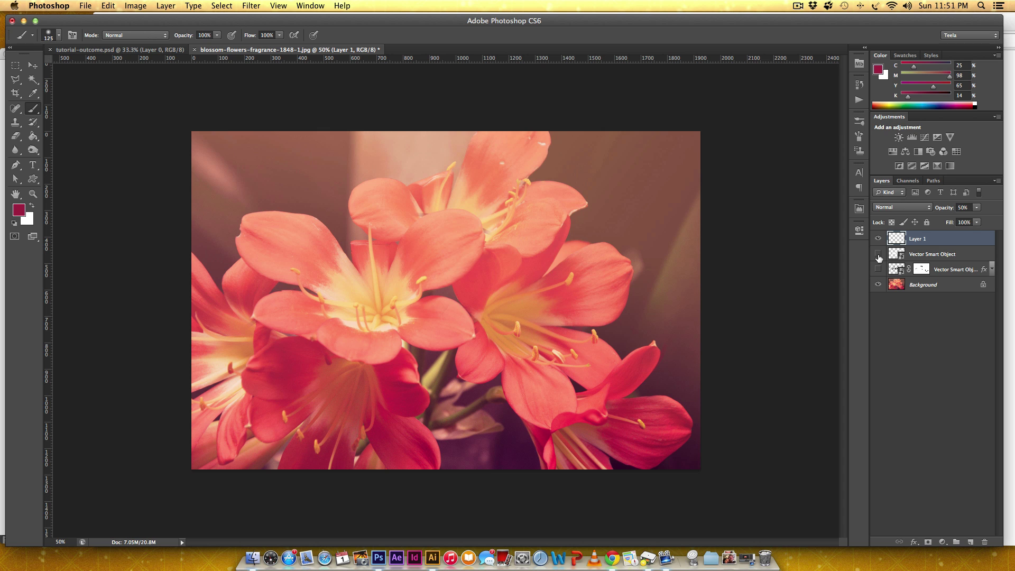
{"action": "left_click", "coordinate": [878, 255]}
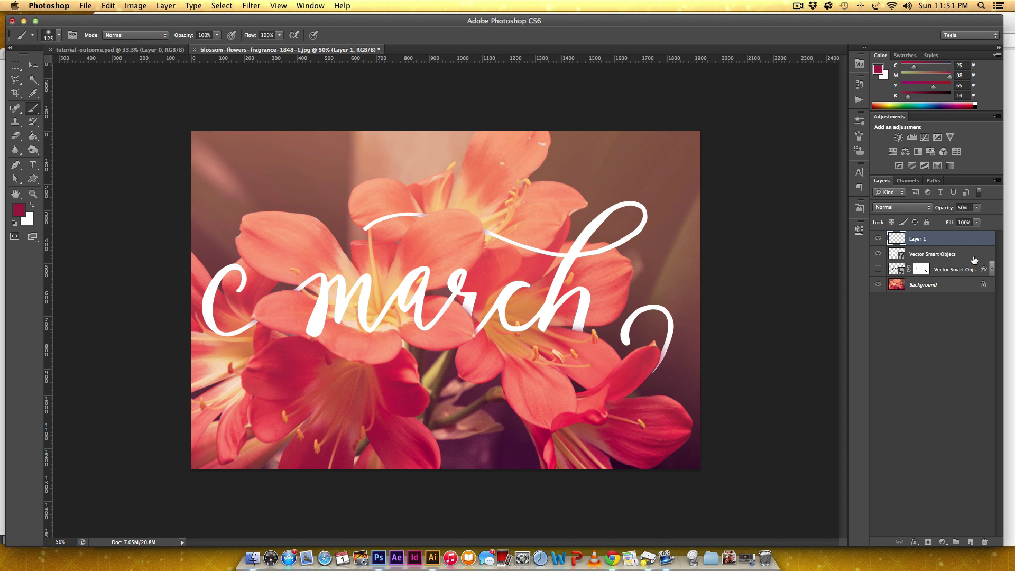
{"action": "double_click", "coordinate": [974, 259]}
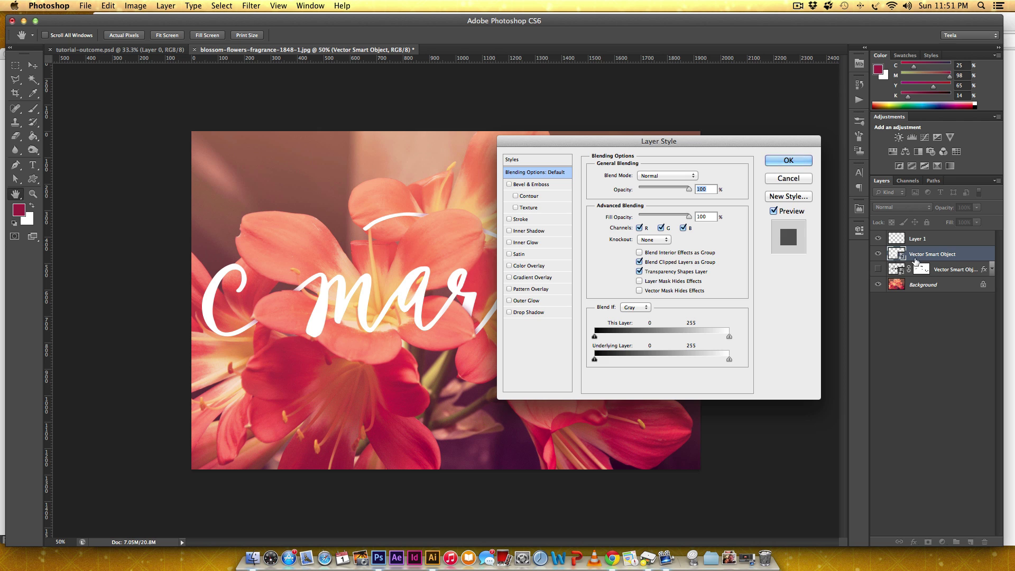
Add a Drop Shadow to the lettering and sample dark plum #451135 from the photo as its colour
{"action": "left_click", "coordinate": [509, 313]}
{"action": "left_click_drag", "start_coordinate": [659, 147], "coordinate": [846, 125]}
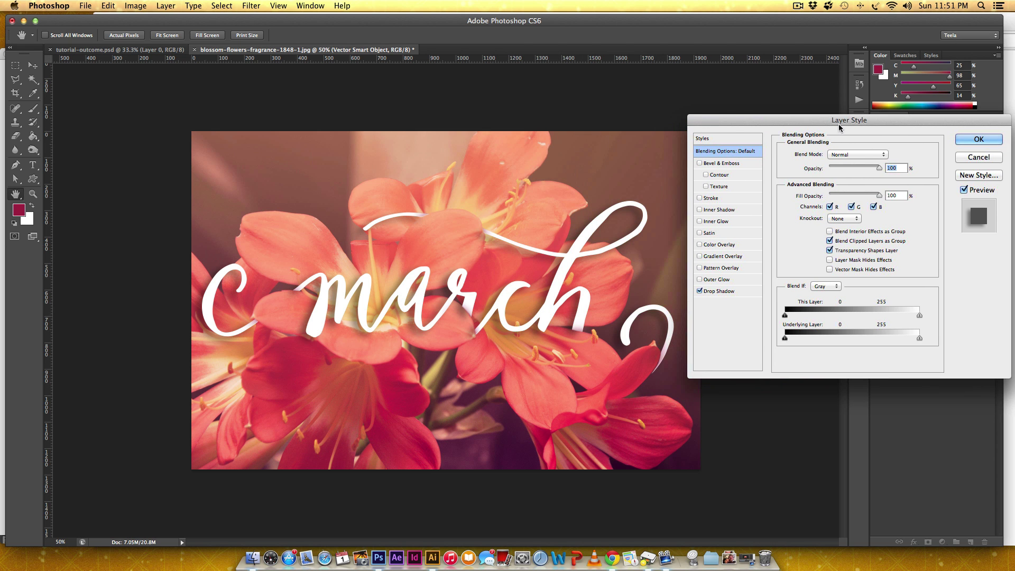
{"action": "left_click", "coordinate": [712, 291]}
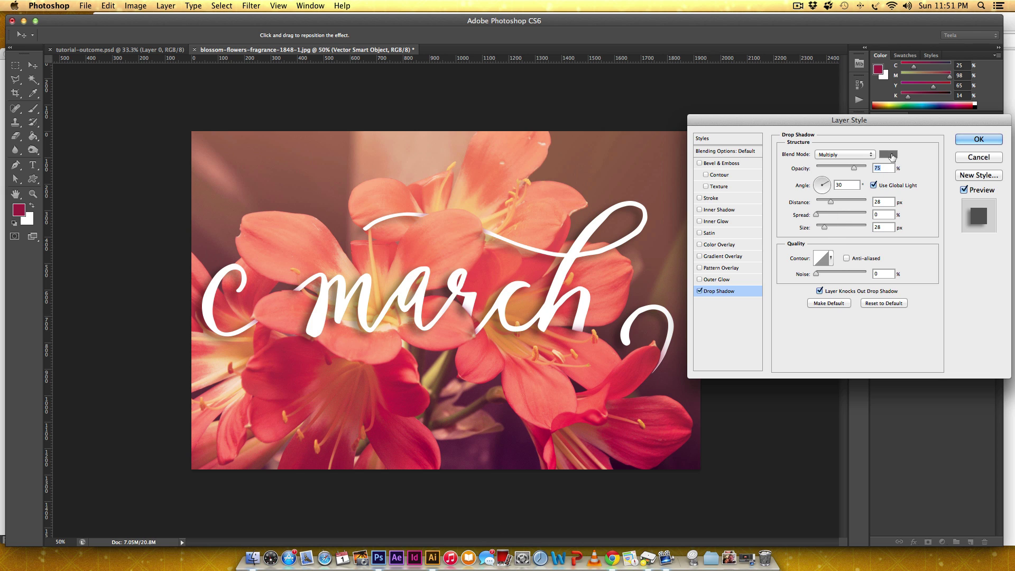
{"action": "left_click", "coordinate": [890, 157]}
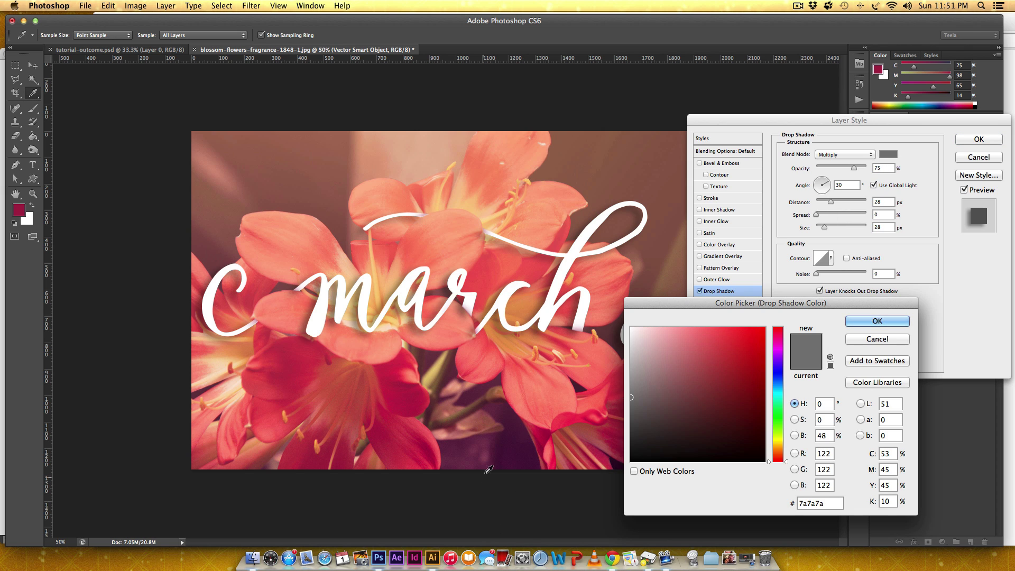
{"action": "left_click", "coordinate": [505, 450]}
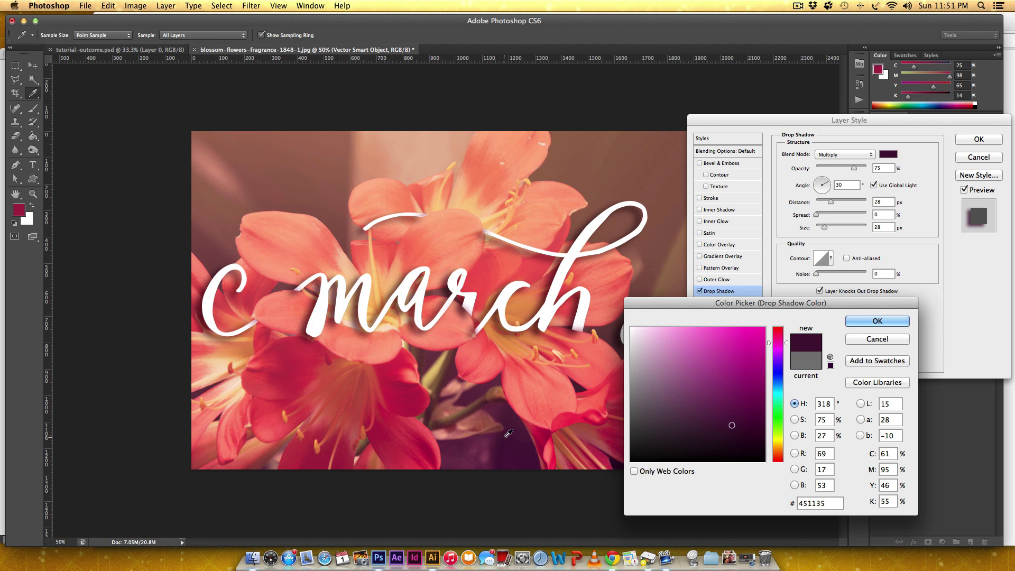
{"action": "left_click", "coordinate": [894, 323]}
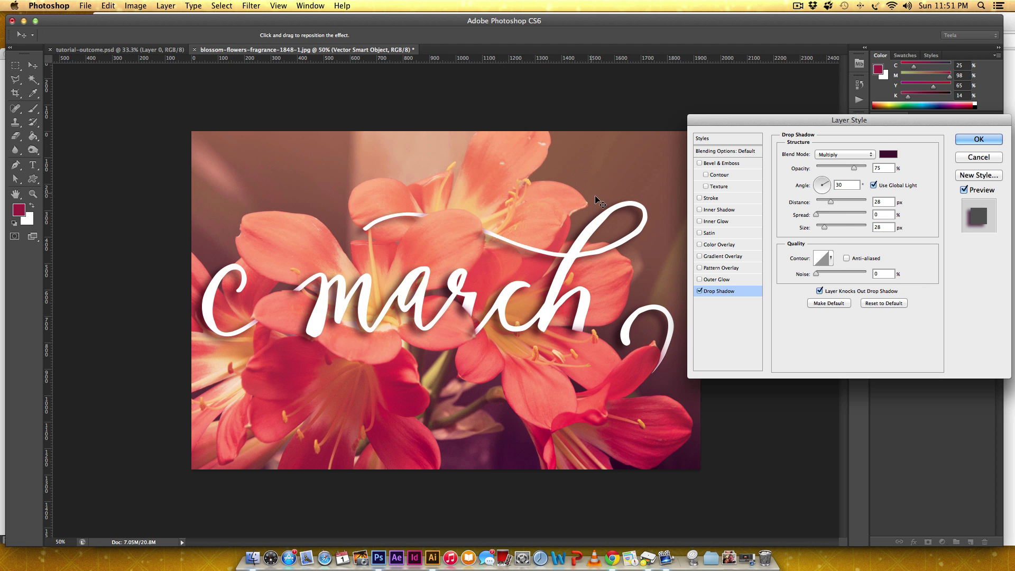
Set the drop shadow to 10 px distance, 24 px size and 25% opacity, compare, and apply it
{"action": "left_click_drag", "start_coordinate": [831, 201], "coordinate": [824, 229]}
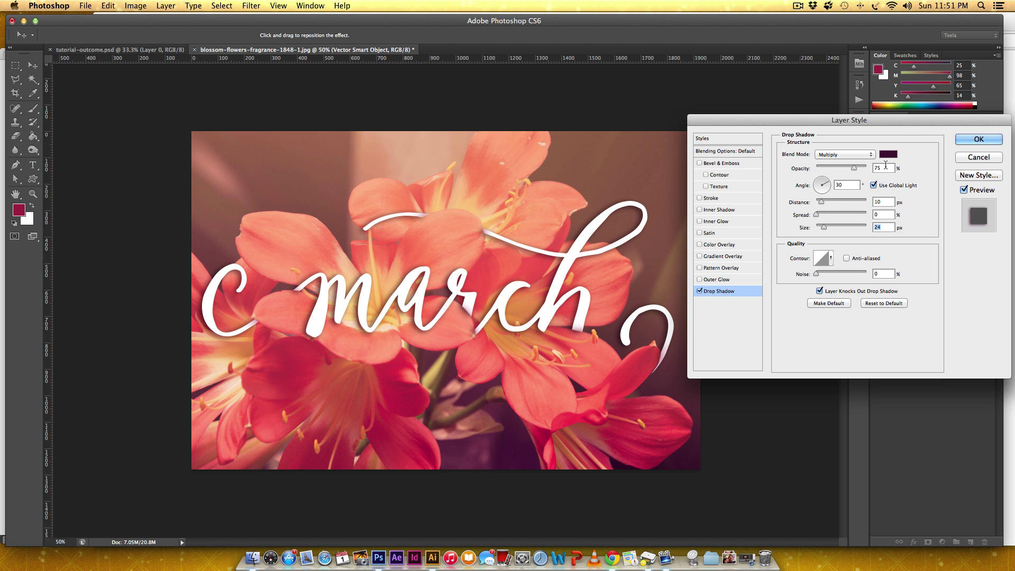
{"action": "left_click", "coordinate": [886, 168]}
{"action": "type", "text": "50"}
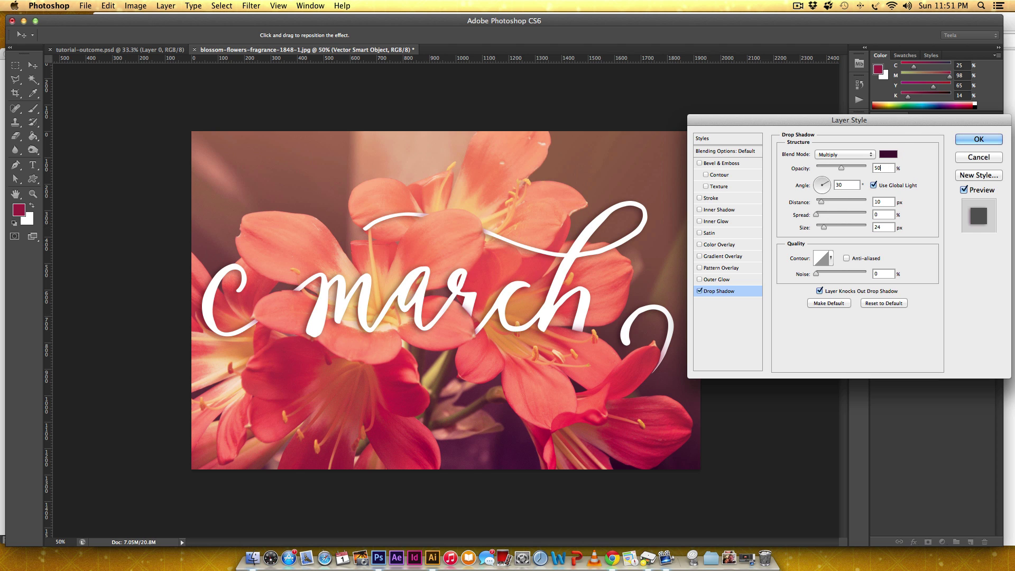
{"action": "left_click", "coordinate": [877, 168]}
{"action": "type", "text": "25"}
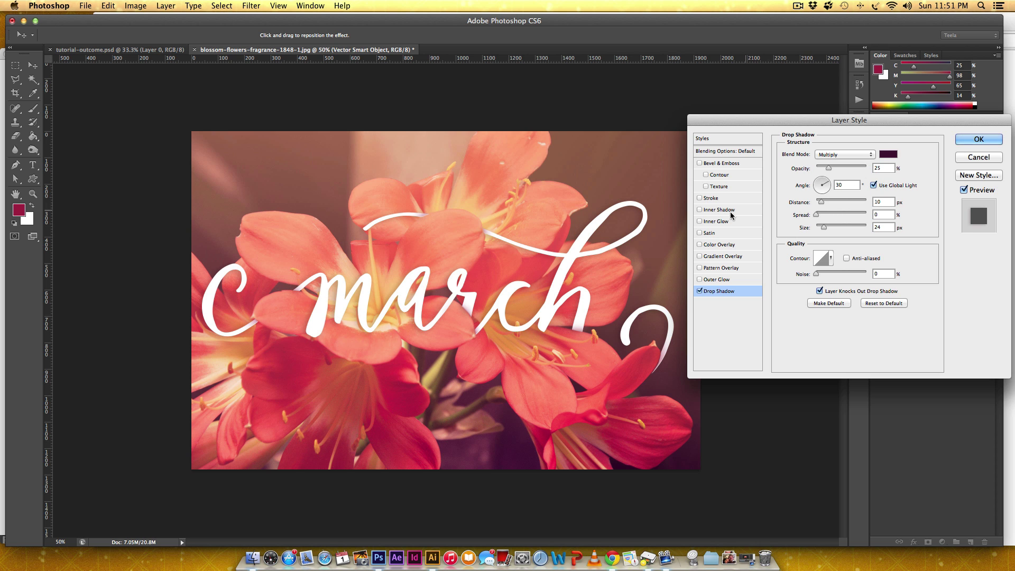
{"action": "left_click", "coordinate": [699, 291]}
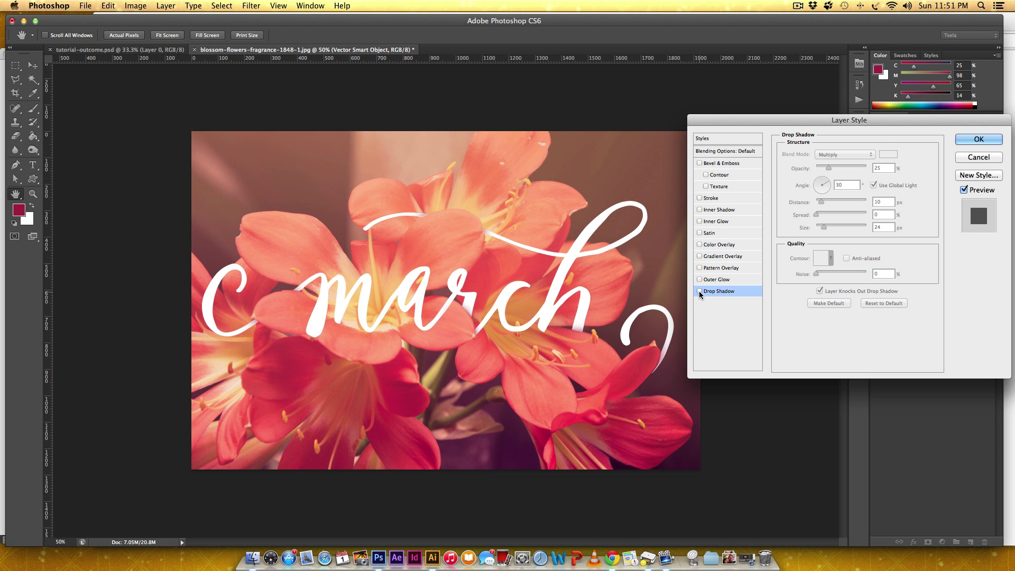
{"action": "left_click", "coordinate": [700, 291]}
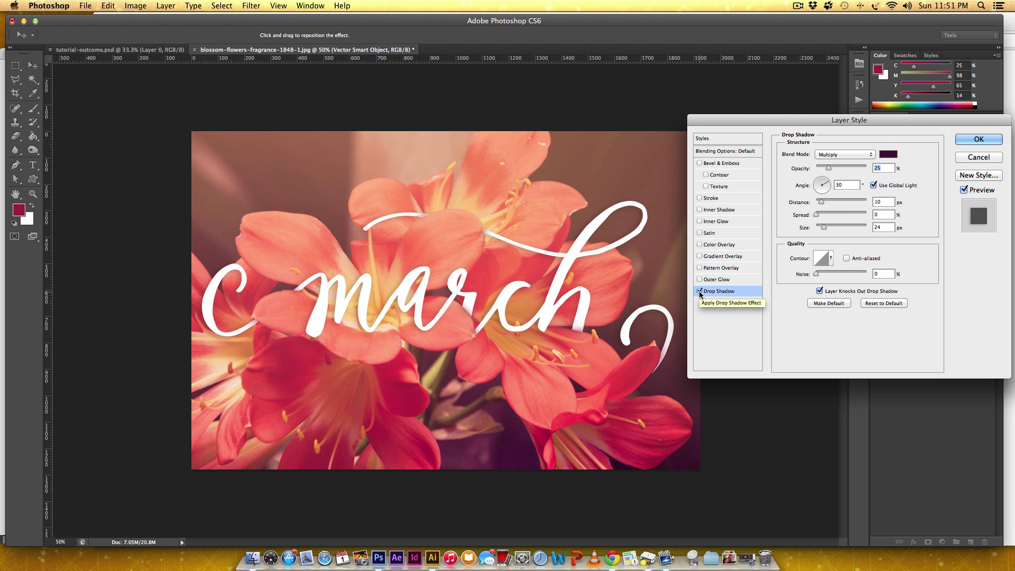
{"action": "left_click", "coordinate": [699, 291]}
{"action": "left_click", "coordinate": [699, 291]}
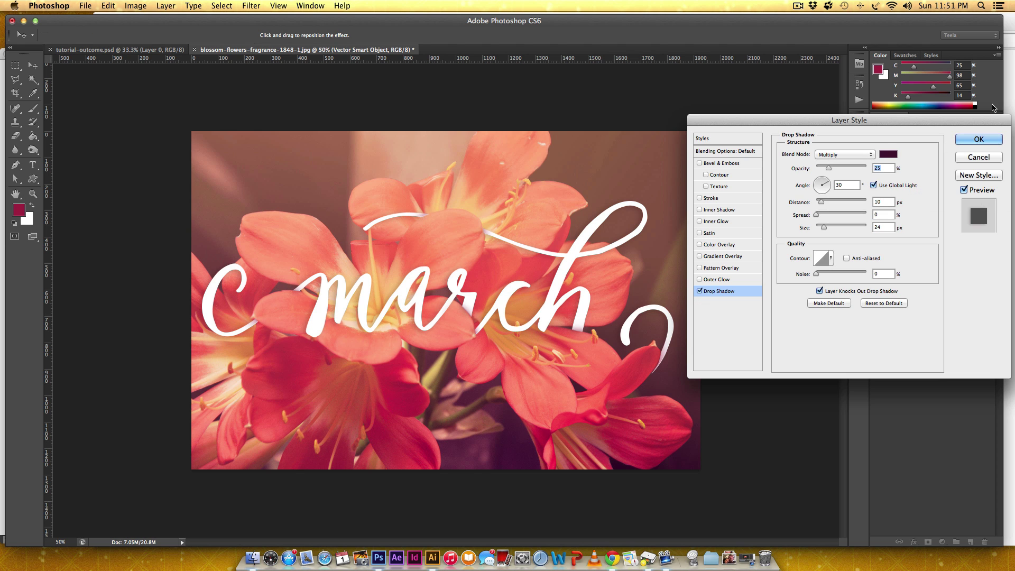
{"action": "left_click", "coordinate": [979, 139]}
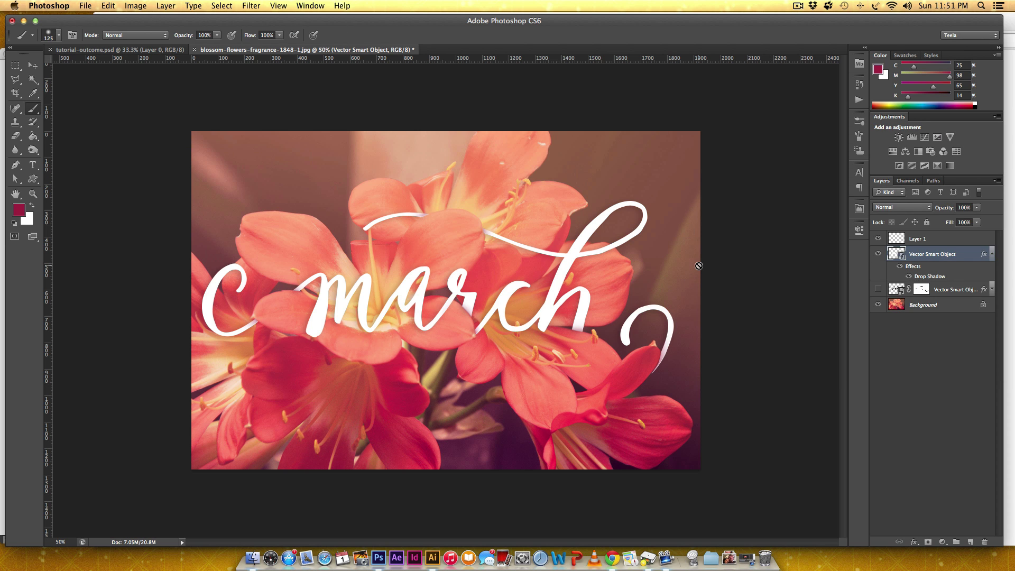
Zoom the whole flower image to 33.3% and switch to the Crop tool
{"action": "key", "text": "super+minus"}
{"action": "key", "text": "super+minus"}
{"action": "key", "text": "super+minus"}
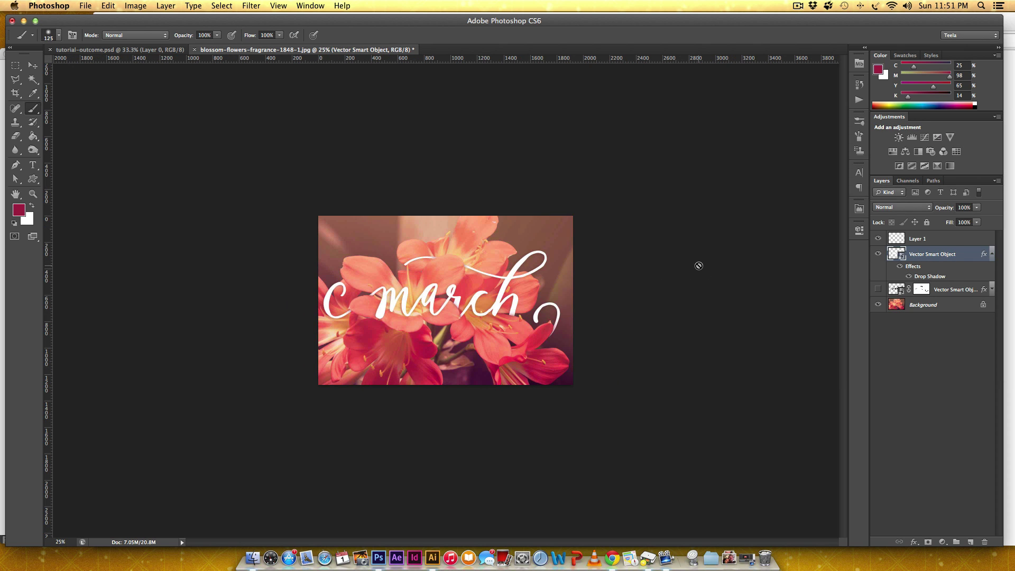
{"action": "key", "text": "super+plus"}
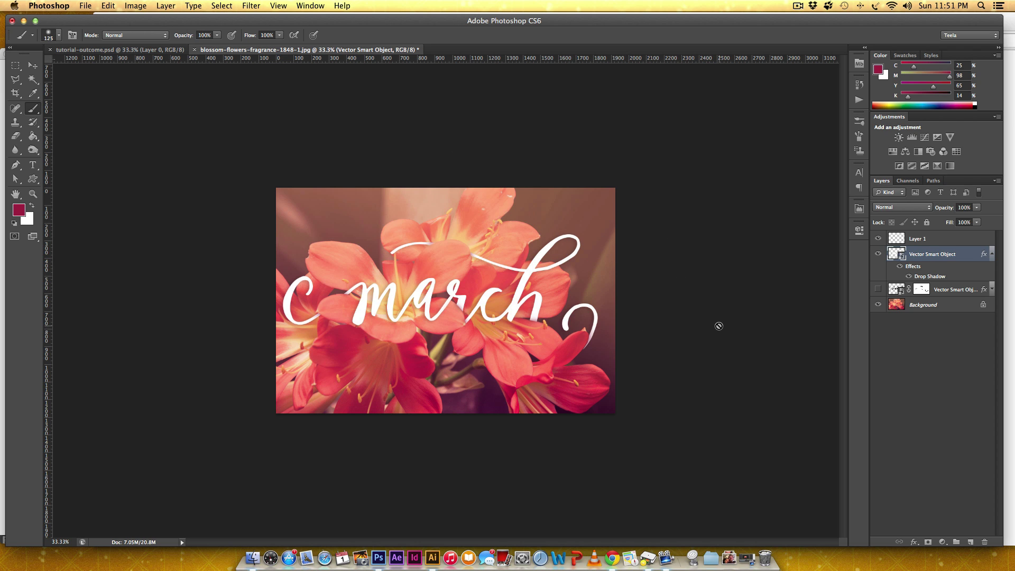
{"action": "key", "text": "c"}
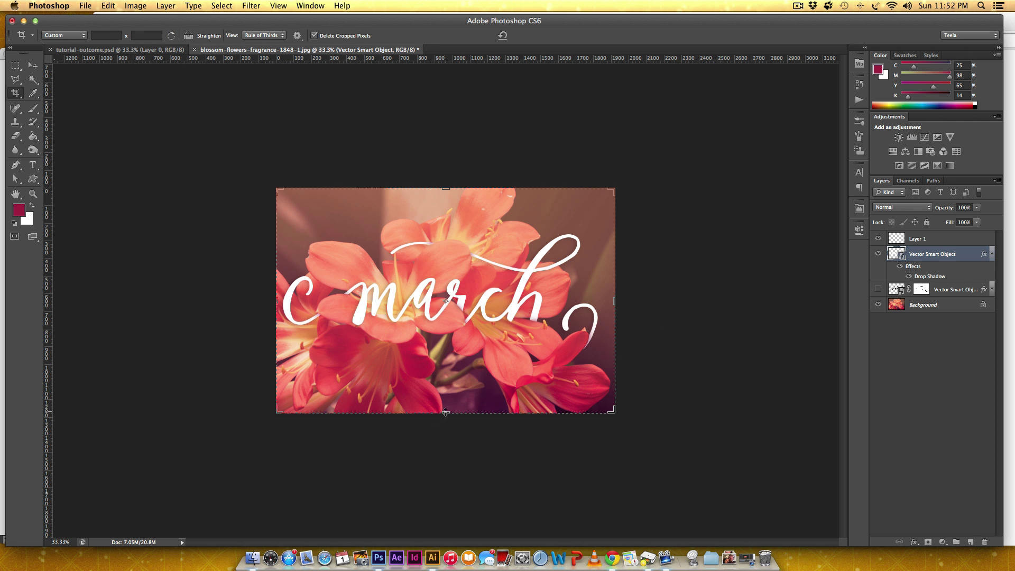
Lower the crop's top edge and raise its bottom edge, commit, then return to Move at 50% zoom
{"action": "left_click_drag", "start_coordinate": [446, 415], "coordinate": [444, 404]}
{"action": "left_click_drag", "start_coordinate": [447, 196], "coordinate": [446, 205]}
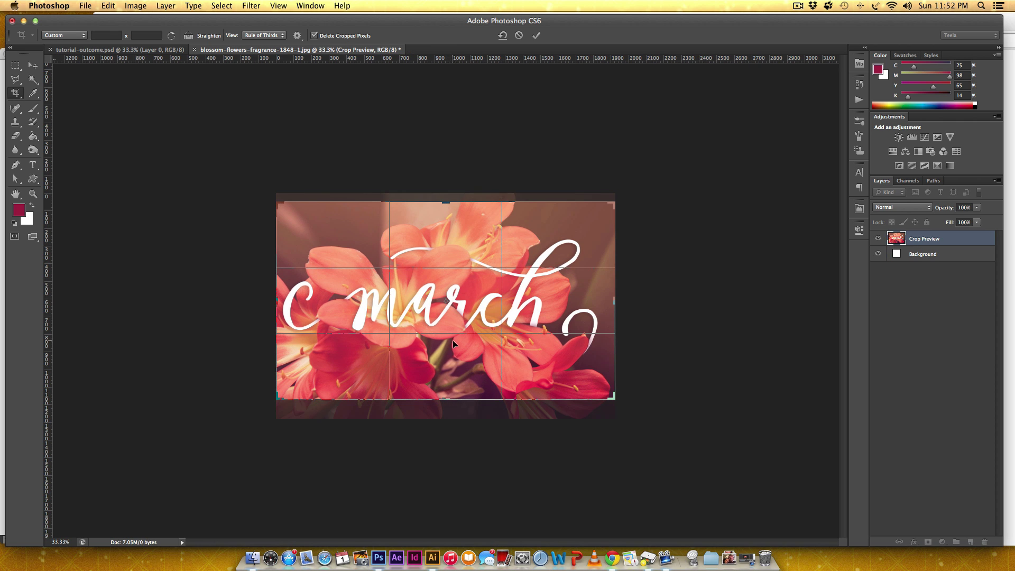
{"action": "left_click_drag", "start_coordinate": [447, 398], "coordinate": [448, 394]}
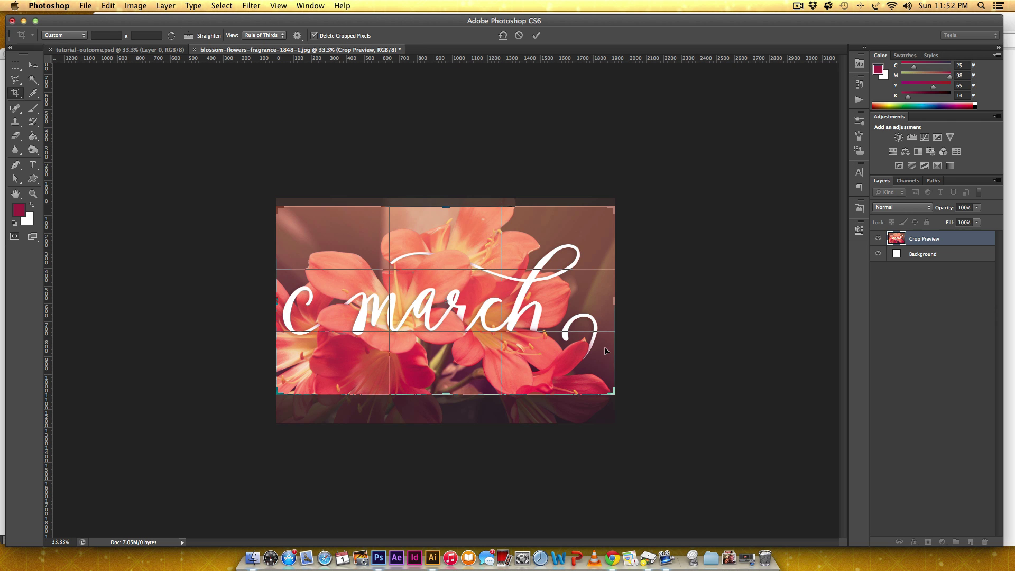
{"action": "key", "text": "Return"}
{"action": "key", "text": "v"}
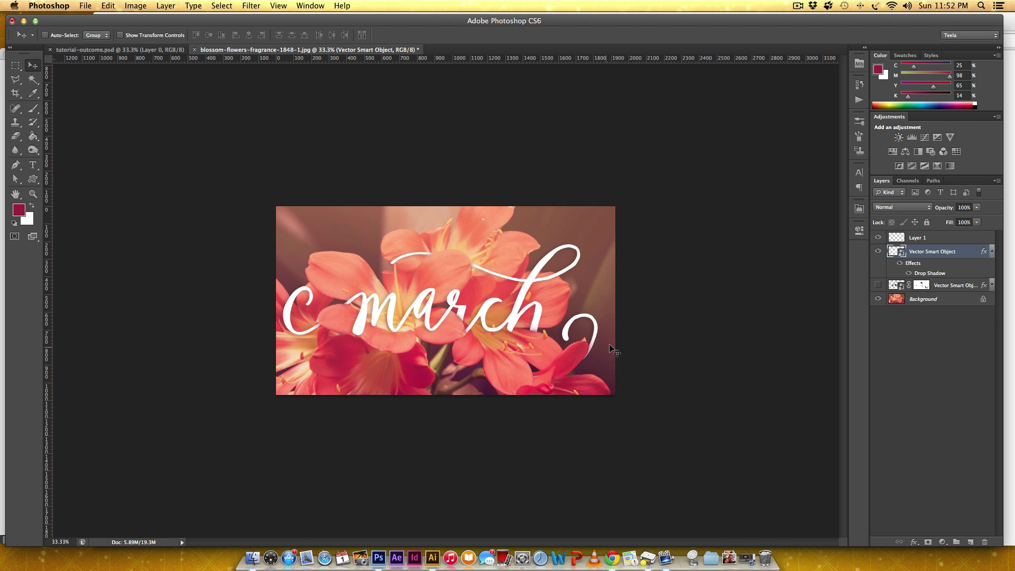
{"action": "key", "text": "super+equal"}
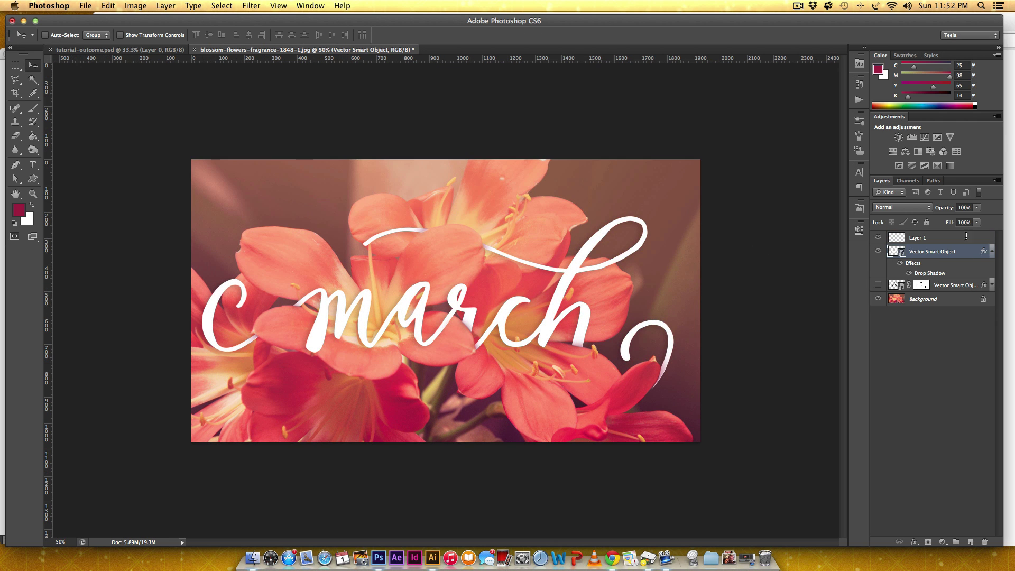
Convert the Background into Layer 0 and open Layer 0's Layer Style dialog
{"action": "double_click", "coordinate": [958, 302]}
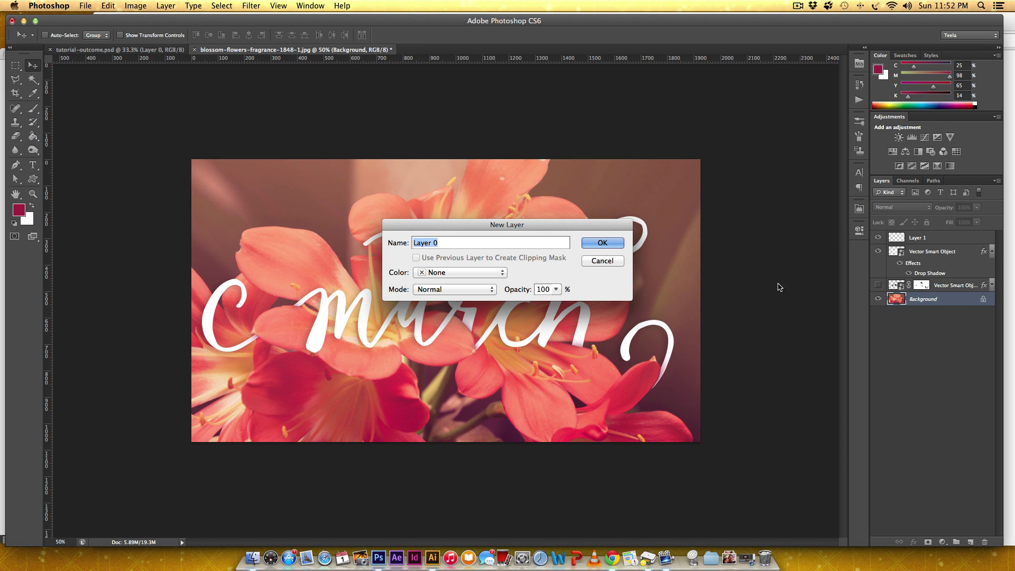
{"action": "left_click", "coordinate": [603, 242]}
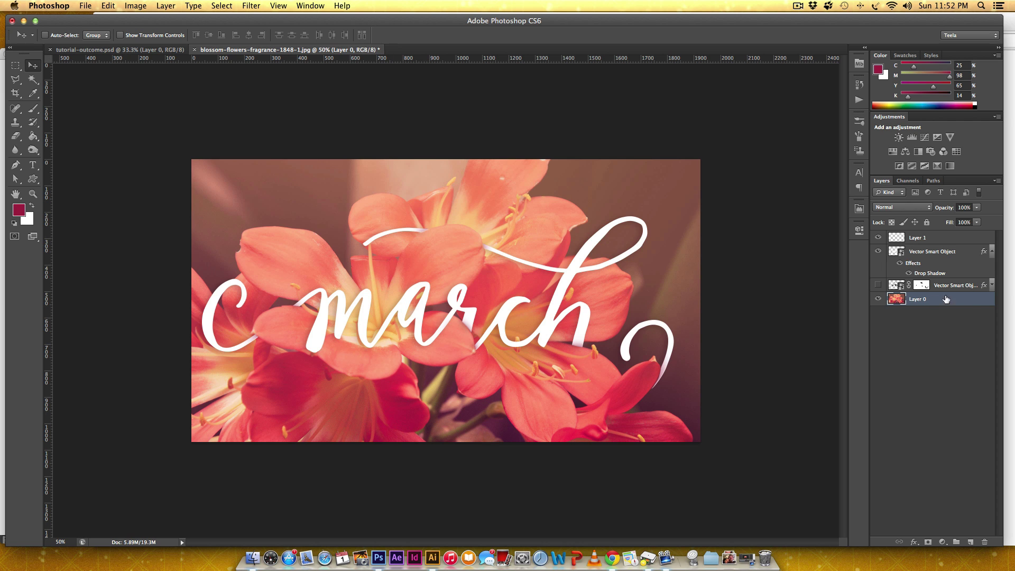
{"action": "double_click", "coordinate": [971, 302]}
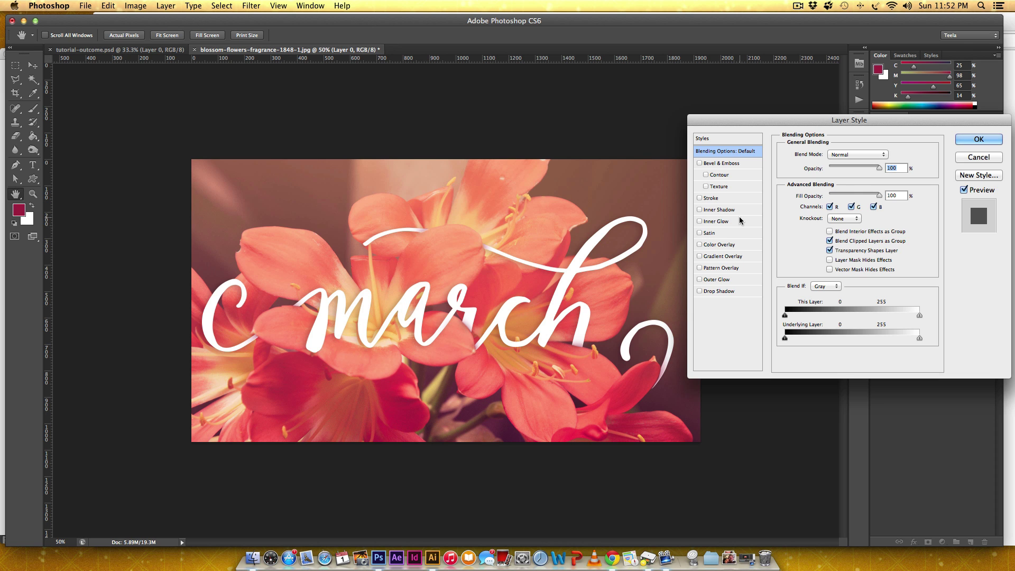
Add an Inner Shadow at a 90° angle without Global Light, with dark purple #561f3e sampled from the photo
{"action": "left_click", "coordinate": [711, 209]}
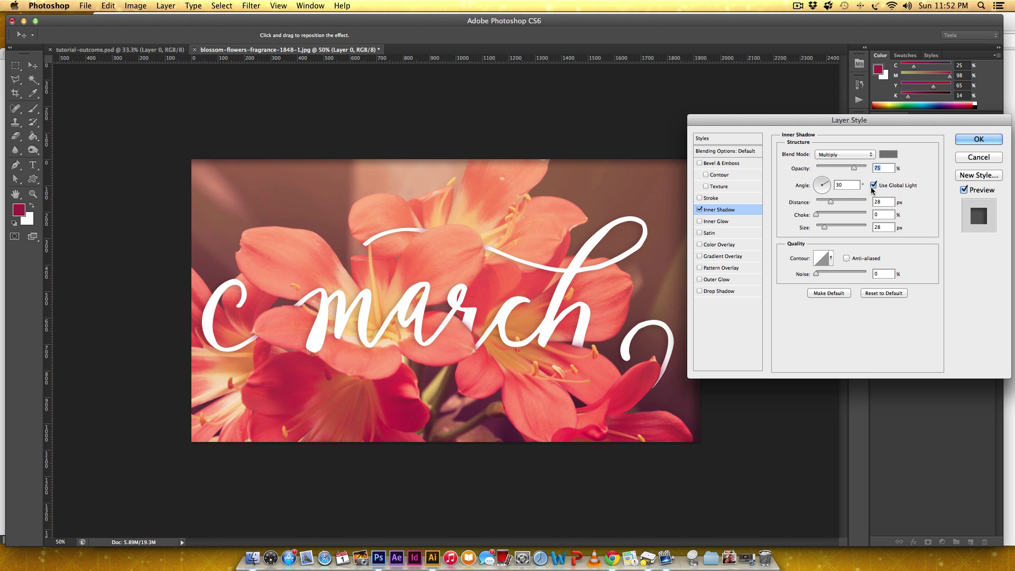
{"action": "left_click", "coordinate": [874, 185]}
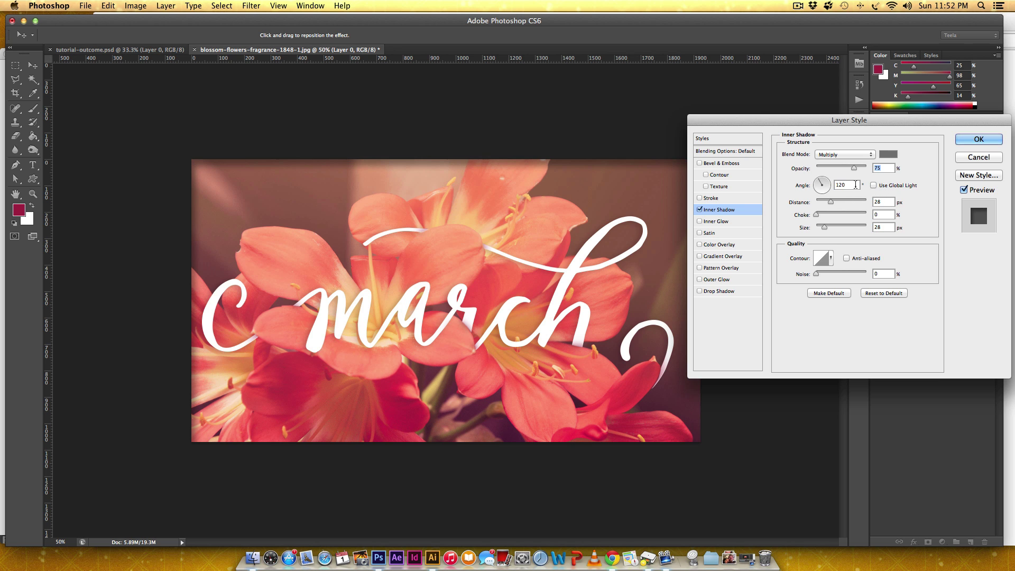
{"action": "type", "text": "90"}
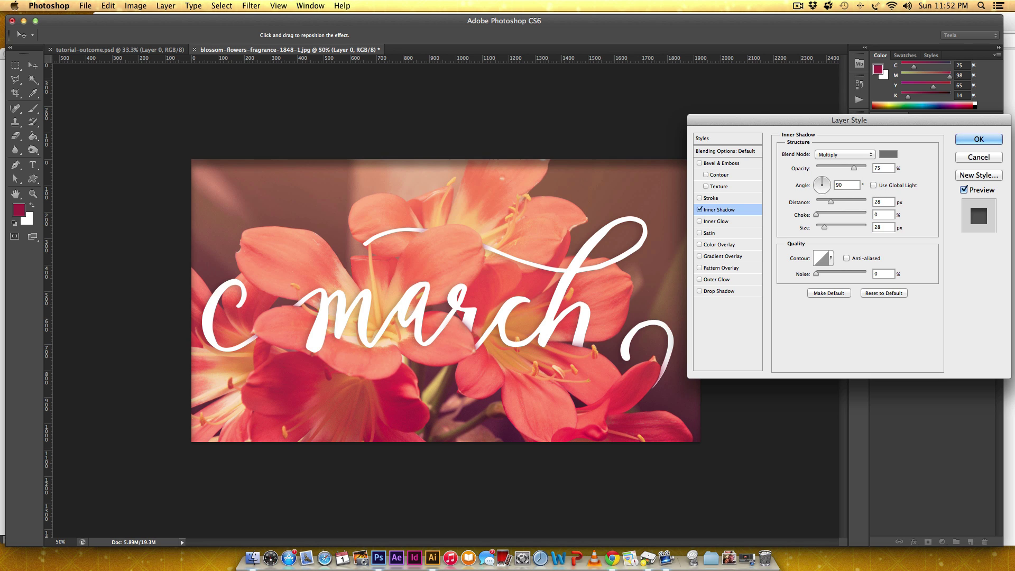
{"action": "left_click", "coordinate": [888, 153]}
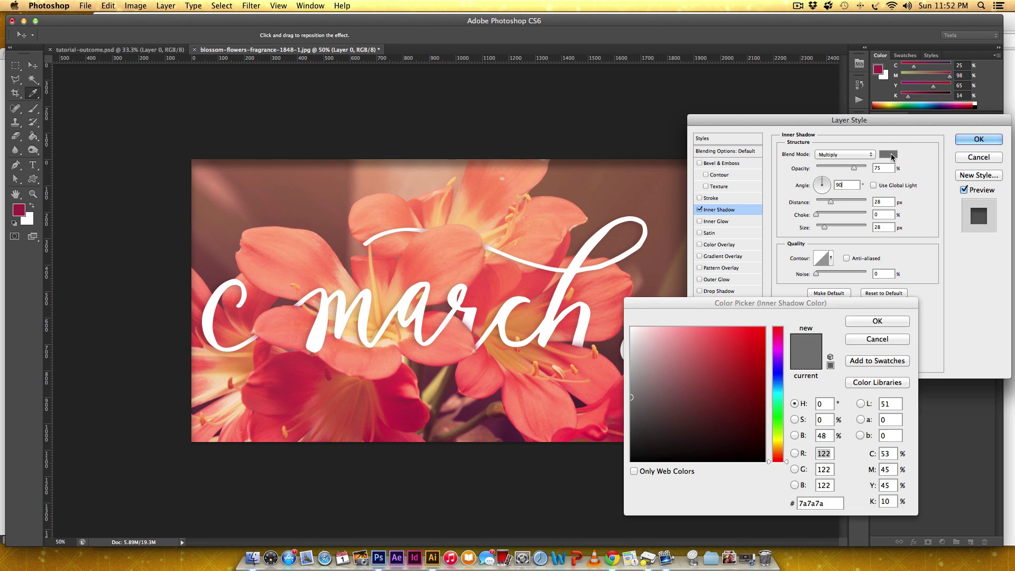
{"action": "left_click", "coordinate": [512, 429]}
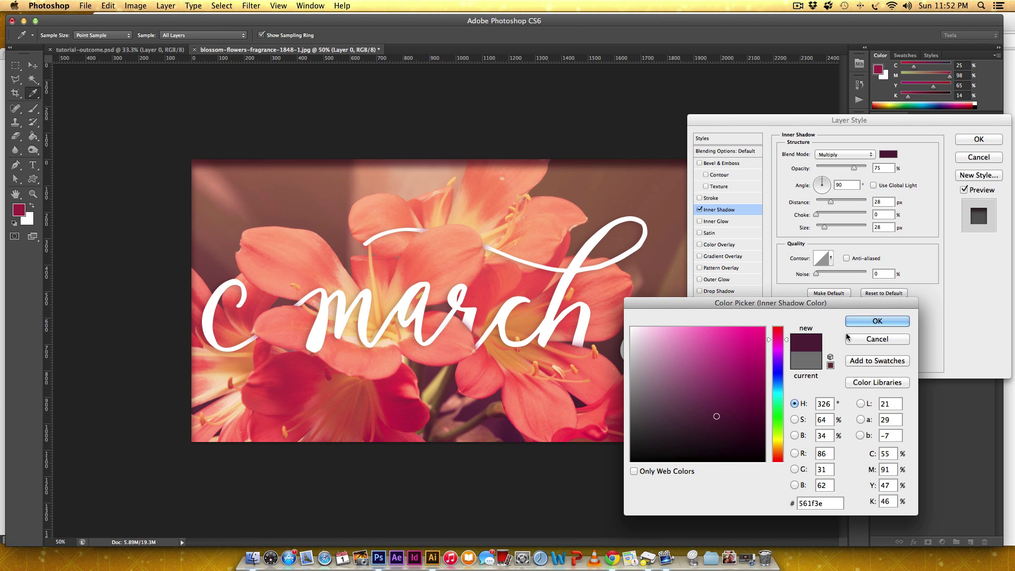
{"action": "left_click", "coordinate": [888, 321]}
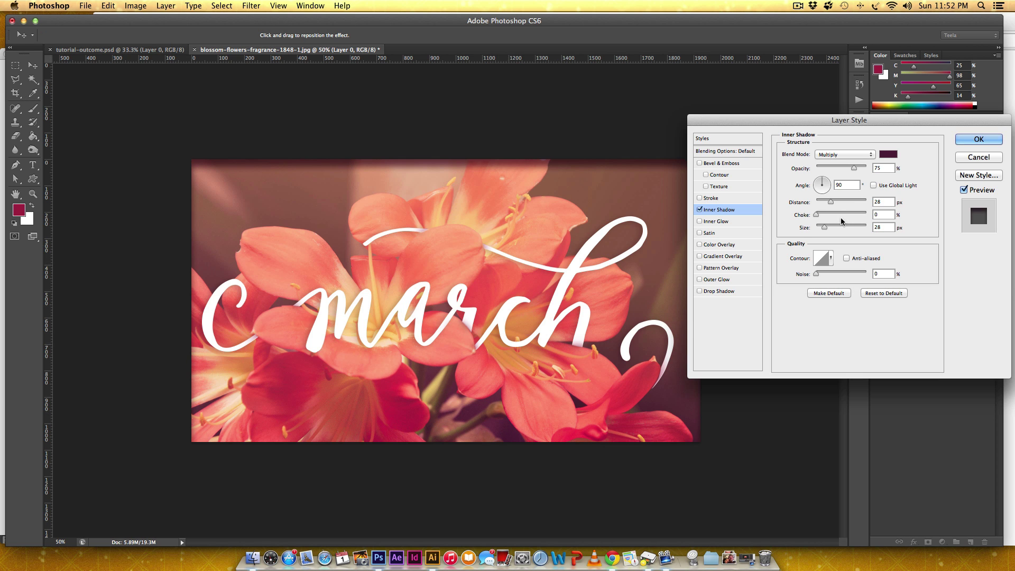
Set the inner shadow to 15 px distance and 183 px size, compare it, and apply
{"action": "left_click_drag", "start_coordinate": [830, 205], "coordinate": [849, 228]}
{"action": "left_click_drag", "start_coordinate": [863, 119], "coordinate": [910, 194]}
{"action": "left_click_drag", "start_coordinate": [898, 284], "coordinate": [902, 284]}
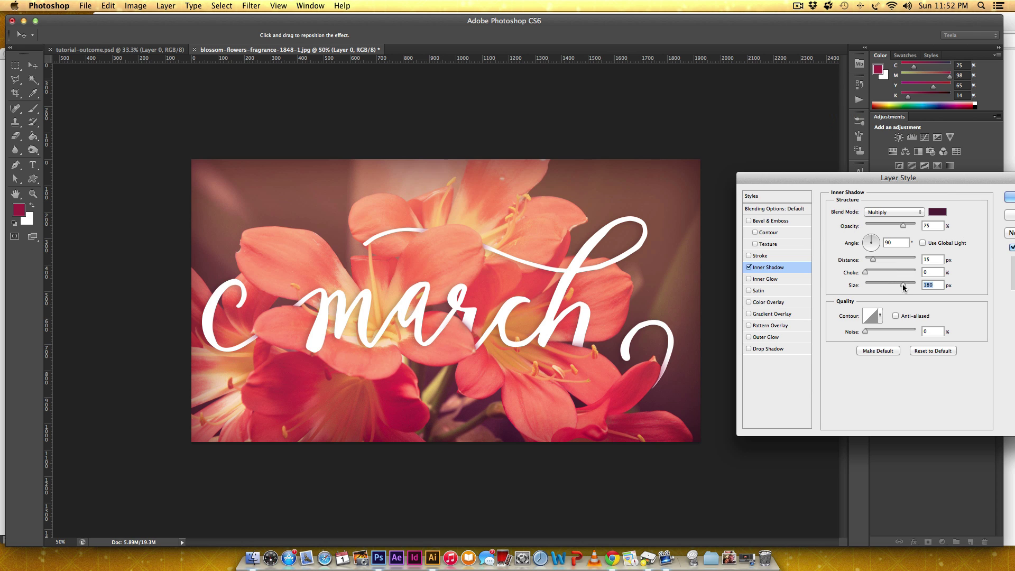
{"action": "left_click", "coordinate": [748, 268]}
{"action": "left_click", "coordinate": [748, 268]}
{"action": "left_click", "coordinate": [748, 268]}
{"action": "left_click", "coordinate": [749, 267]}
{"action": "left_click_drag", "start_coordinate": [852, 179], "coordinate": [649, 181]}
{"action": "key", "text": "Return"}
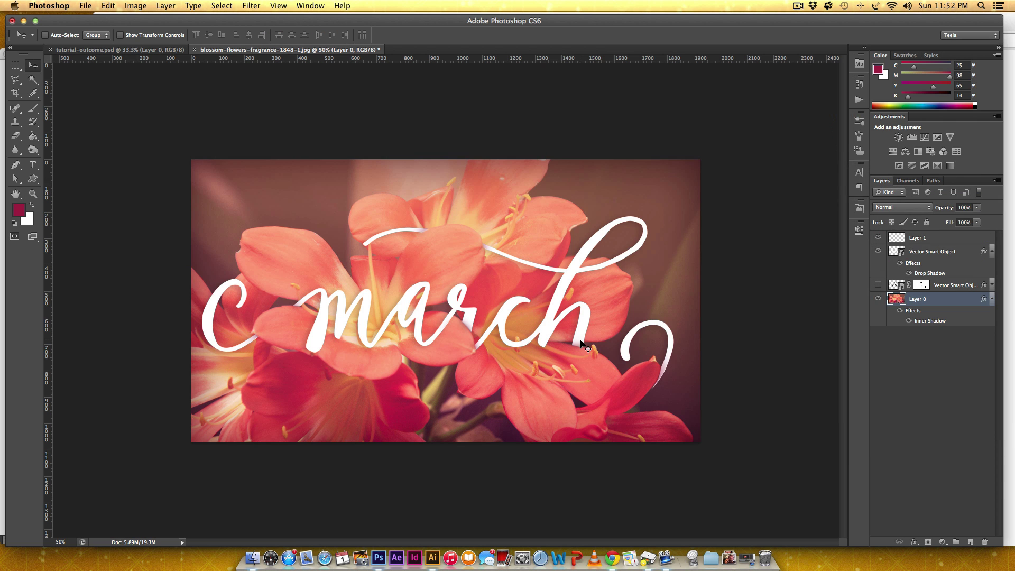
{"action": "key", "text": "super+minus"}
{"action": "key", "text": "super+minus"}
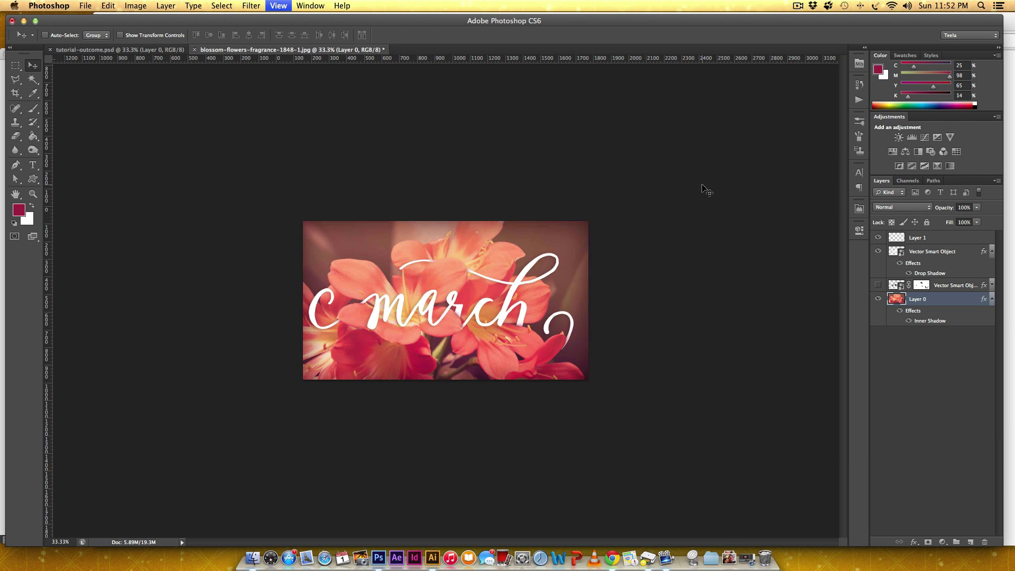